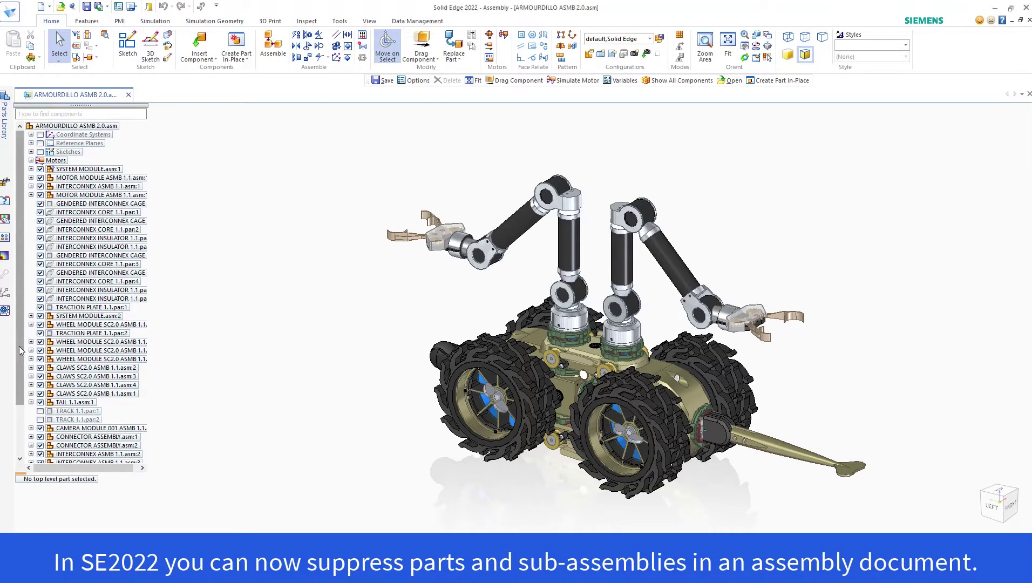
{"action": "scroll", "coordinate": [18, 345], "scroll_direction": "down", "scroll_amount": 3}
Step: Select MINI ARM SUB ASMB 1.1.asm:2 in the PathFinder
{"action": "left_click", "coordinate": [96, 419]}
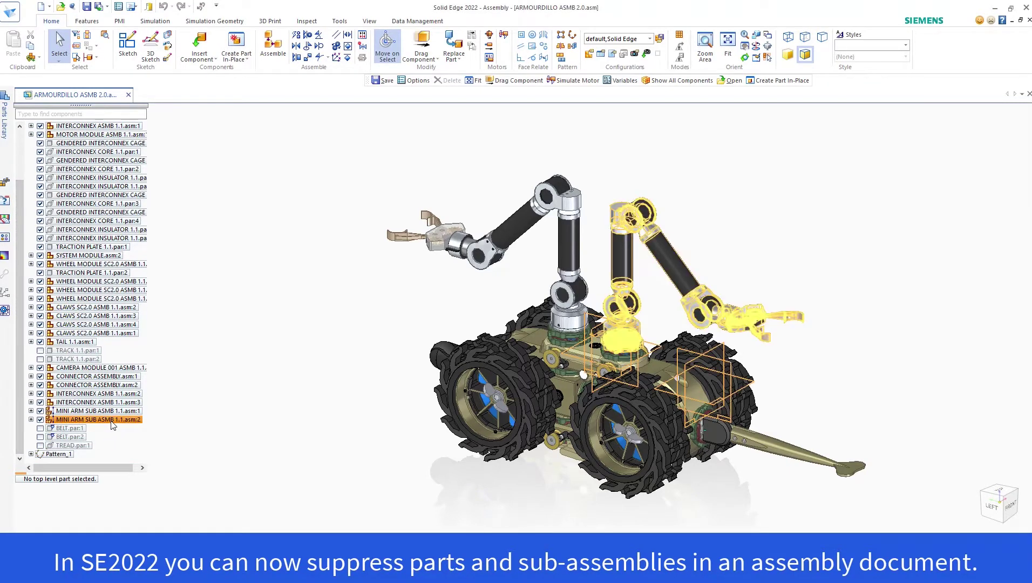
{"action": "left_click", "coordinate": [113, 420]}
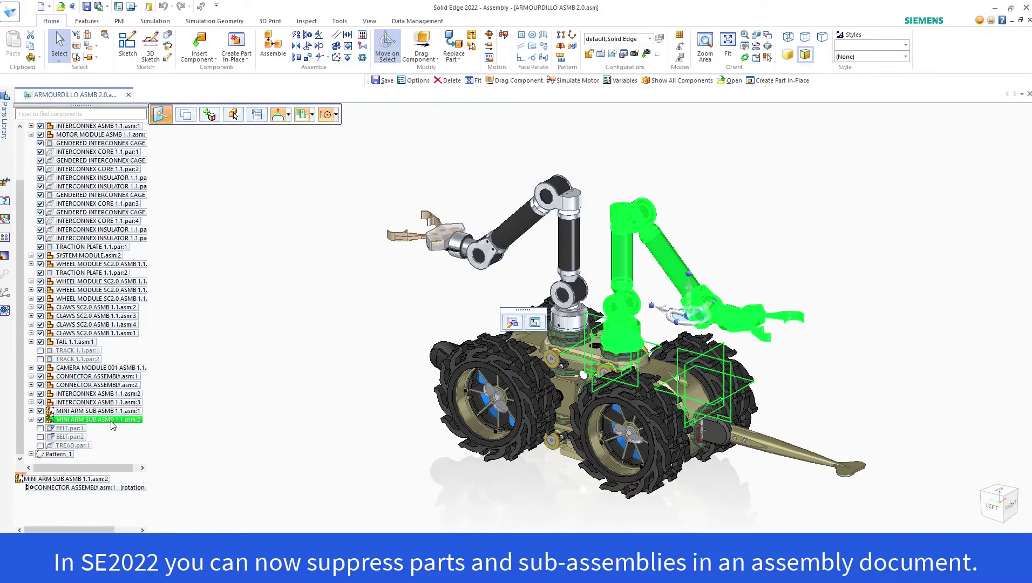
{"action": "right_click", "coordinate": [113, 420]}
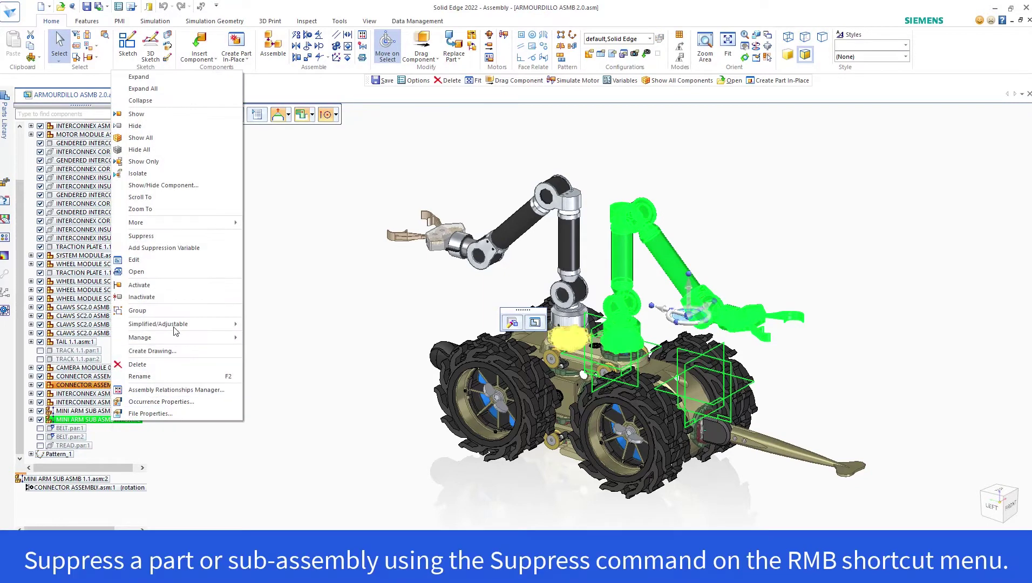
{"action": "left_click", "coordinate": [174, 236]}
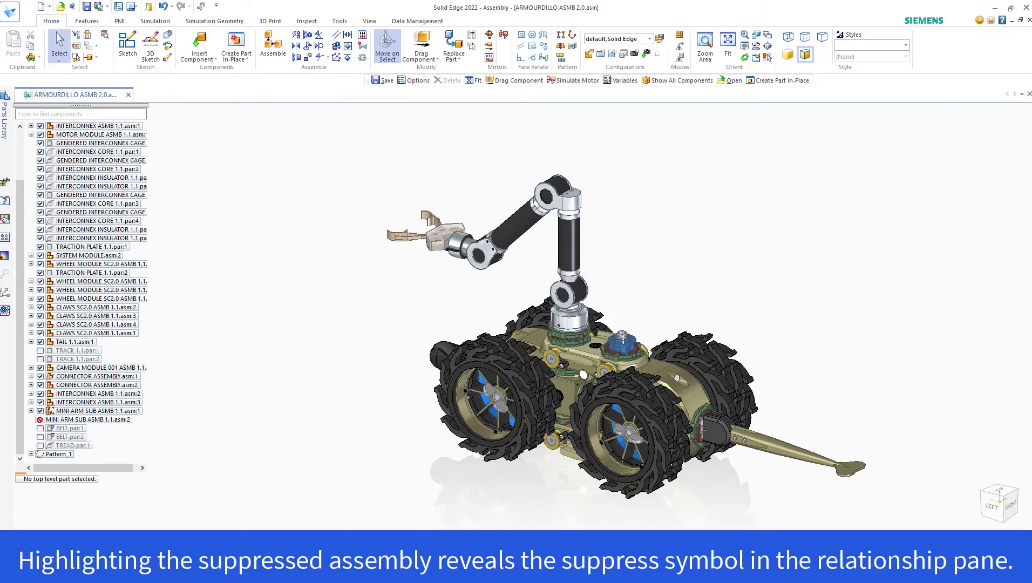
{"action": "left_click", "coordinate": [88, 419]}
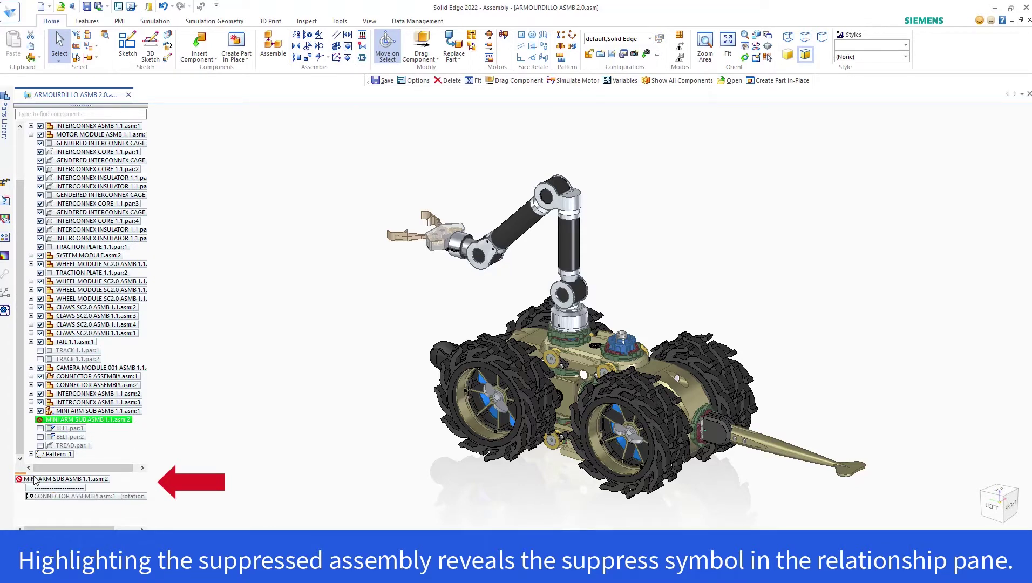
{"action": "right_click", "coordinate": [121, 421]}
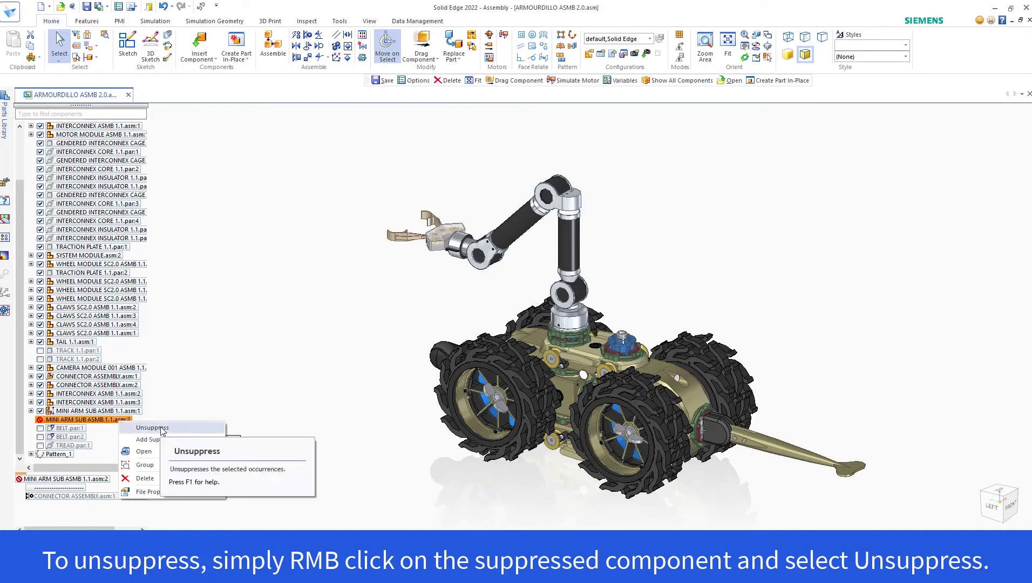
{"action": "left_click", "coordinate": [152, 428]}
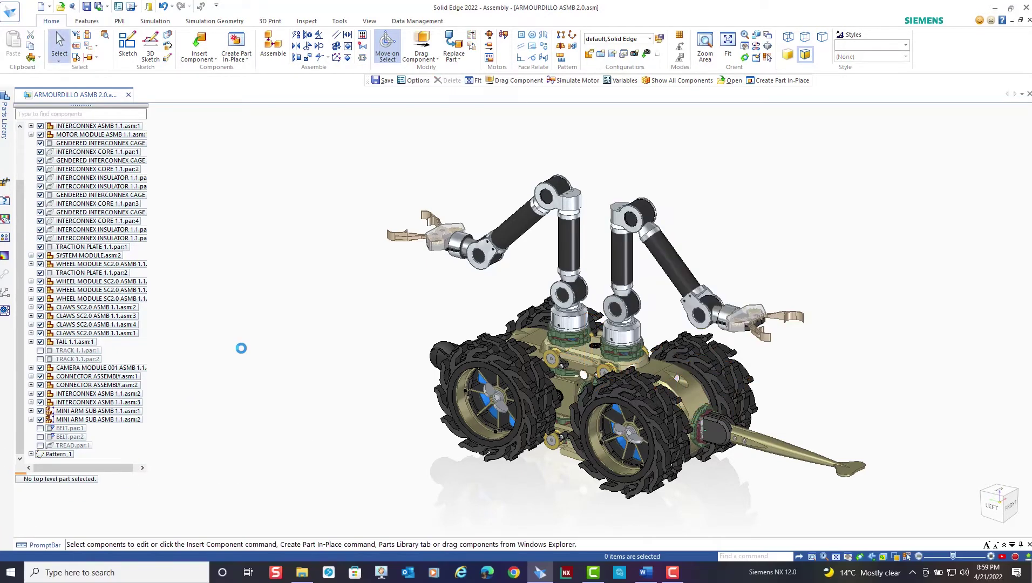
{"action": "left_click", "coordinate": [95, 307]}
{"action": "left_click", "coordinate": [95, 333], "text": "ctrl"}
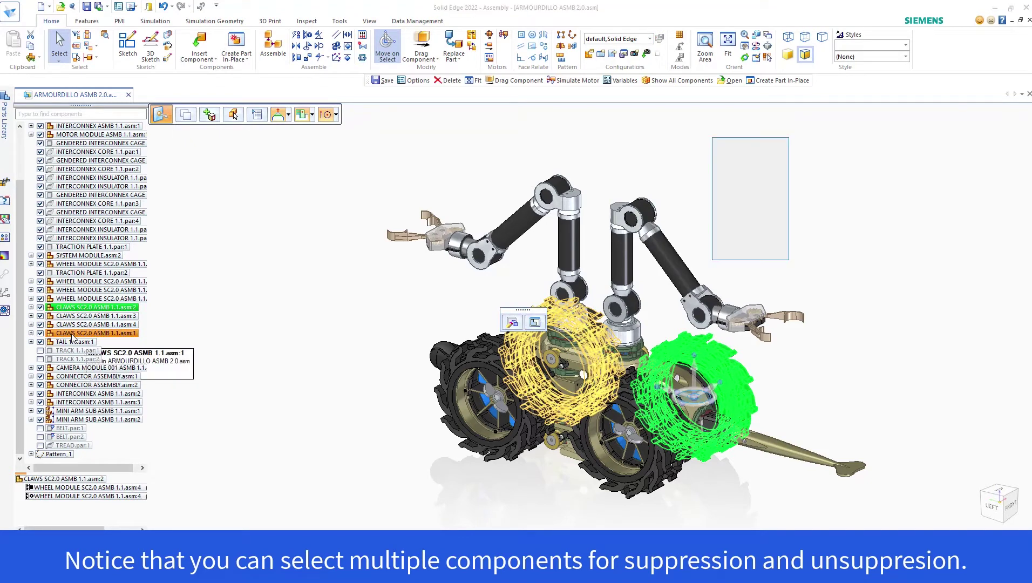
{"action": "left_click", "coordinate": [95, 325], "text": "ctrl"}
{"action": "right_click", "coordinate": [135, 324]}
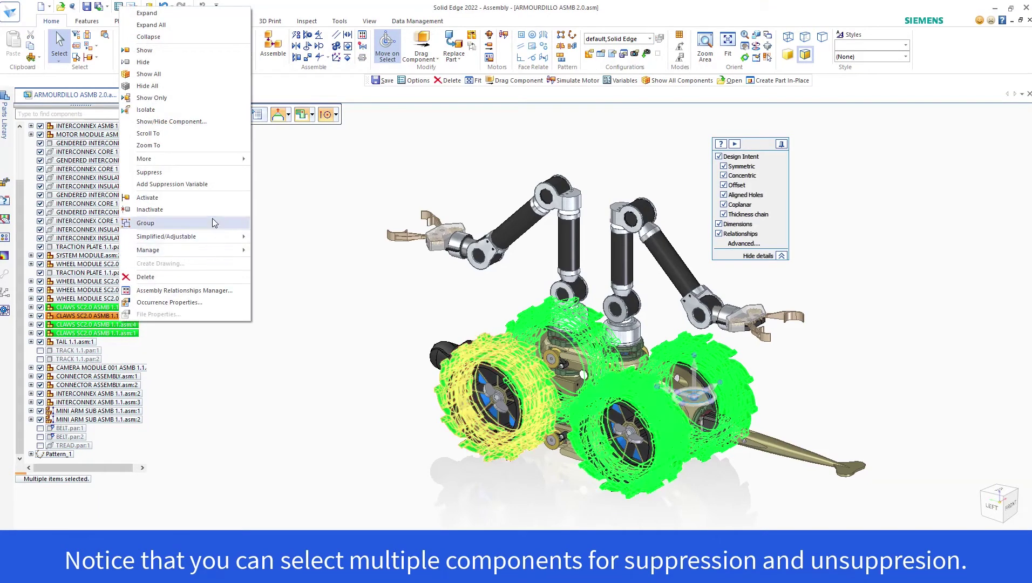
{"action": "left_click", "coordinate": [200, 172]}
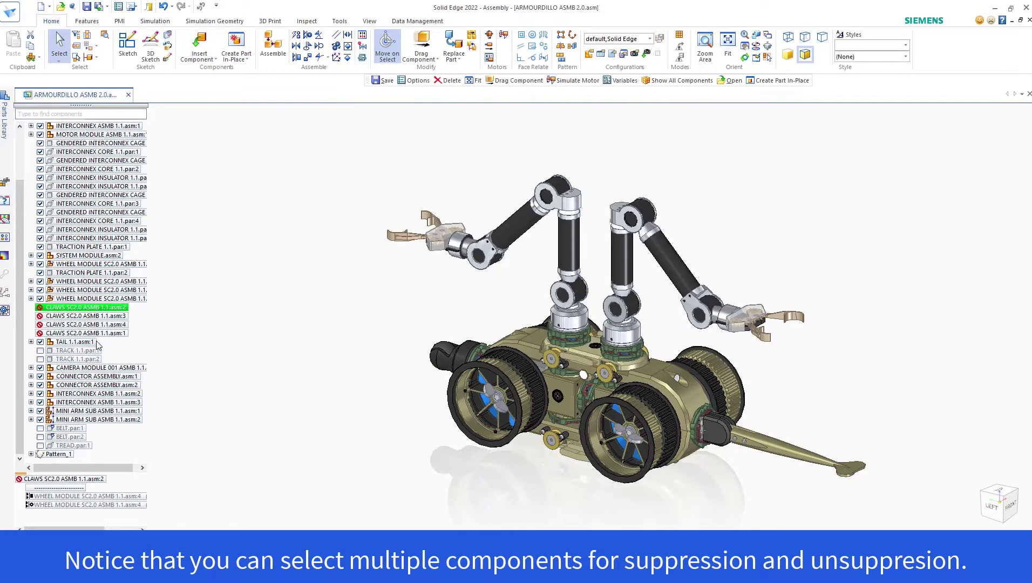
{"action": "left_click", "coordinate": [81, 333], "text": "shift"}
{"action": "right_click", "coordinate": [99, 324]}
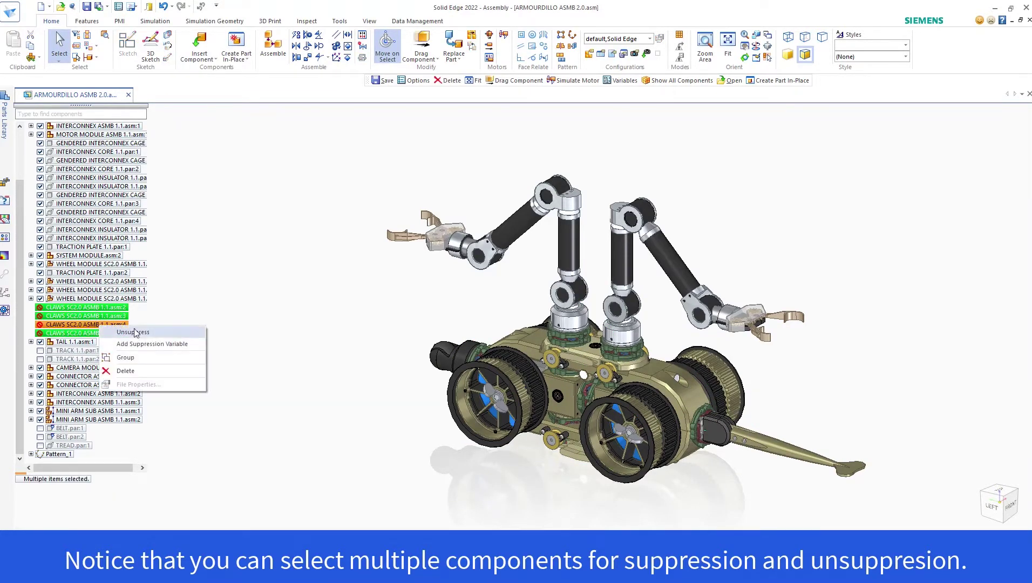
{"action": "left_click", "coordinate": [150, 332]}
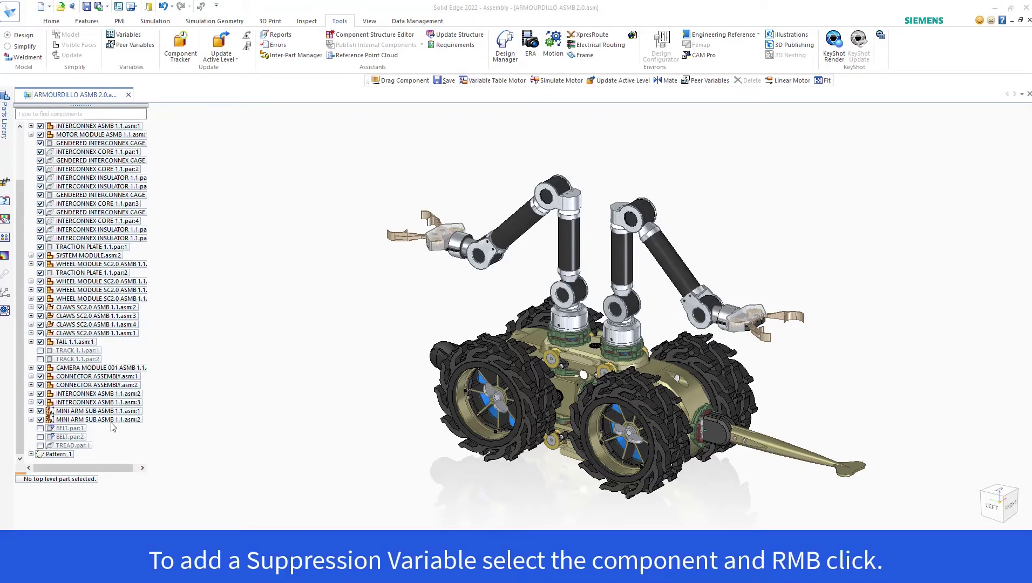
Step: Add a suppression variable to MINI ARM SUB ASMB 1.1.asm:2 from its shortcut menu
{"action": "left_click", "coordinate": [97, 419]}
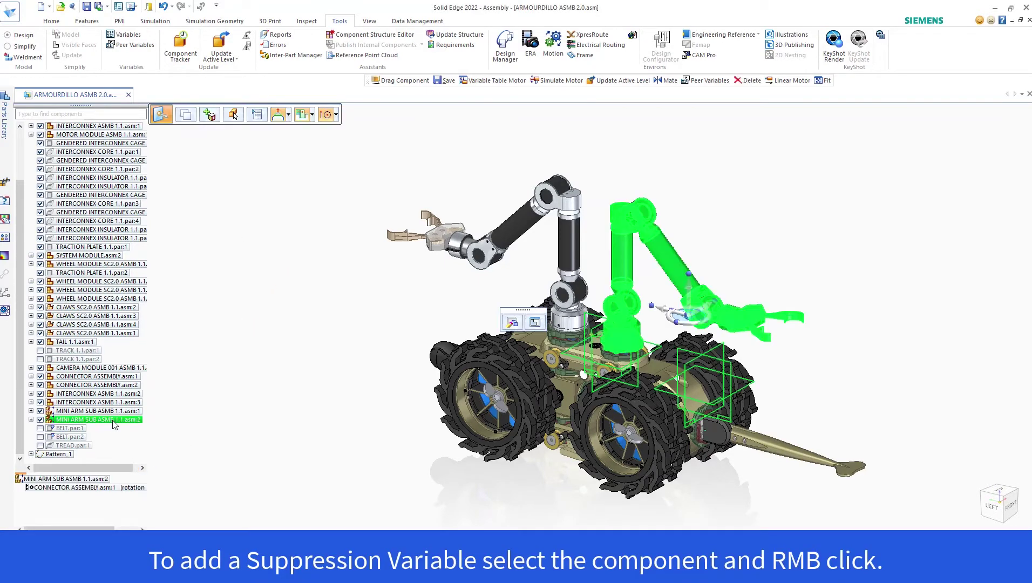
{"action": "right_click", "coordinate": [137, 424]}
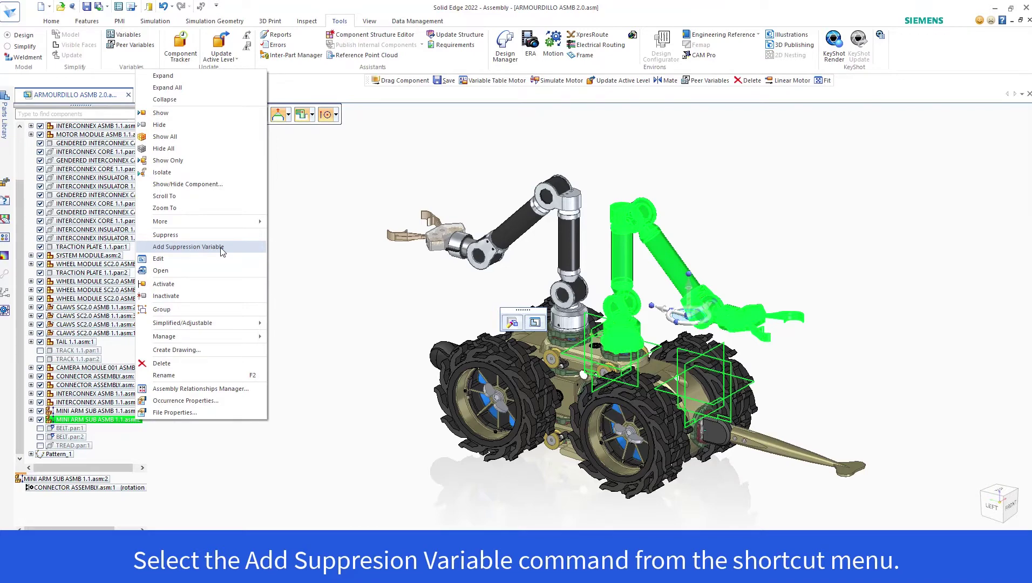
{"action": "left_click", "coordinate": [188, 246]}
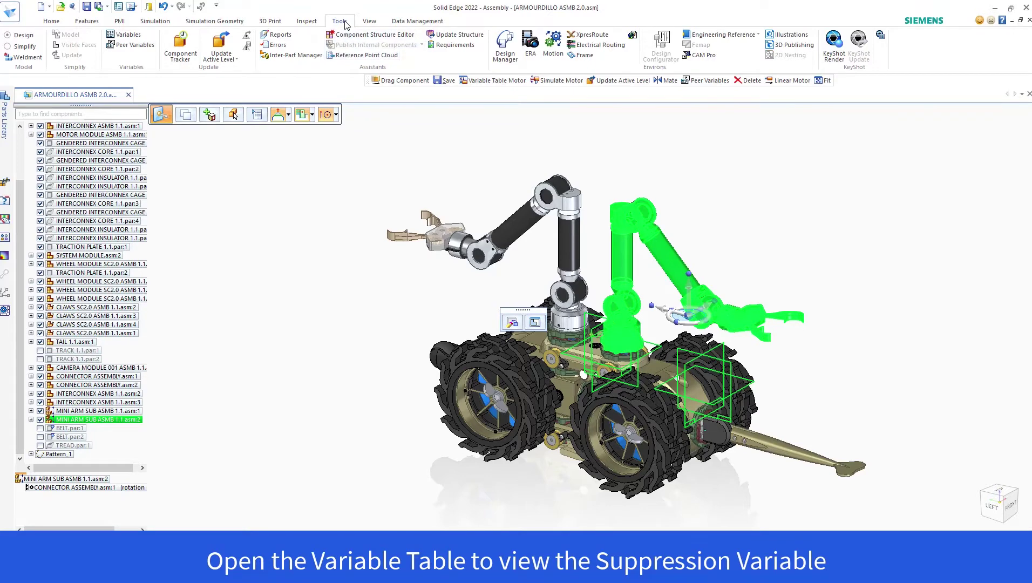
{"action": "left_click", "coordinate": [125, 34]}
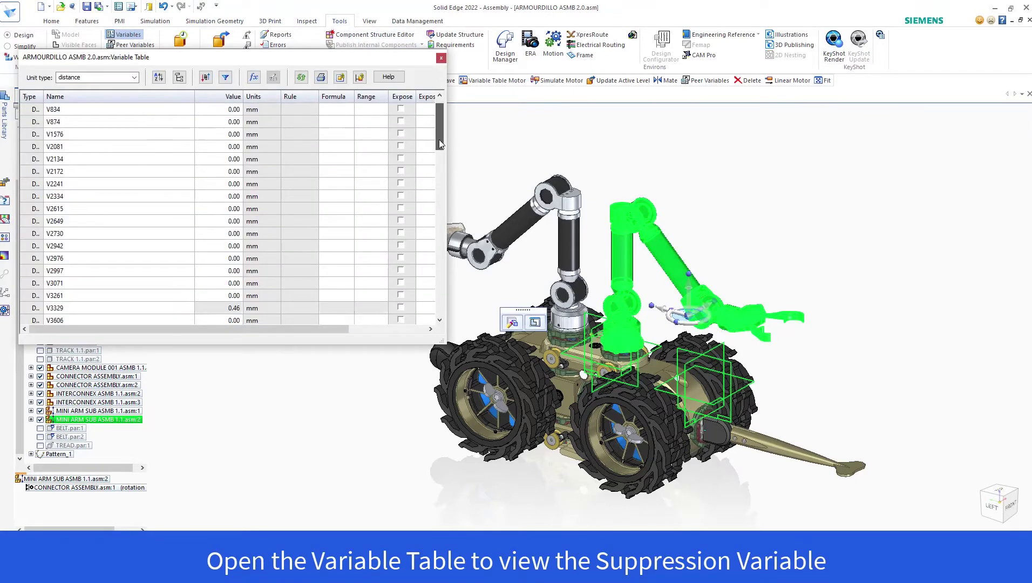
{"action": "left_click_drag", "start_coordinate": [439, 133], "coordinate": [439, 298]}
{"action": "left_click", "coordinate": [71, 221]}
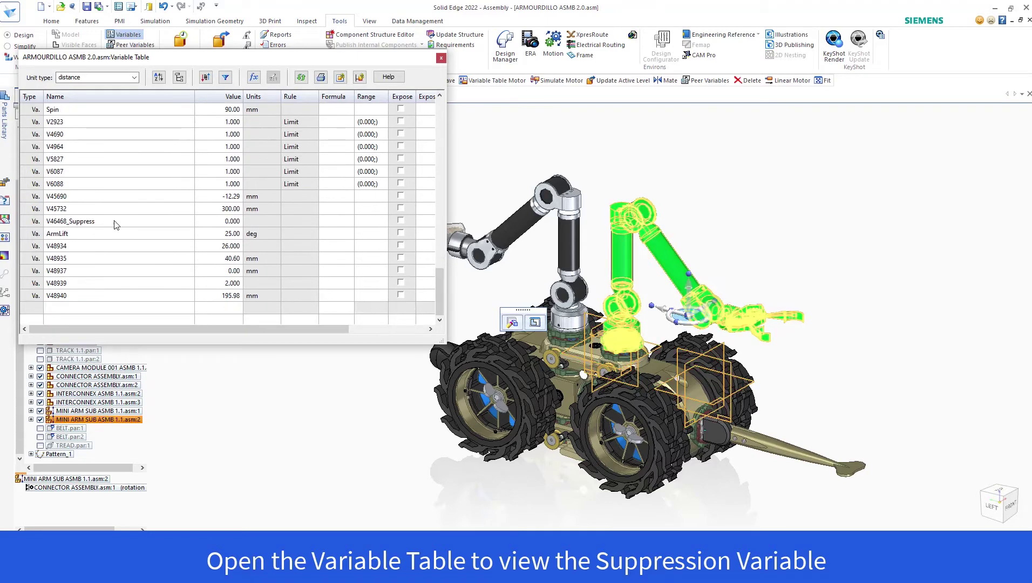
{"action": "left_click", "coordinate": [219, 222]}
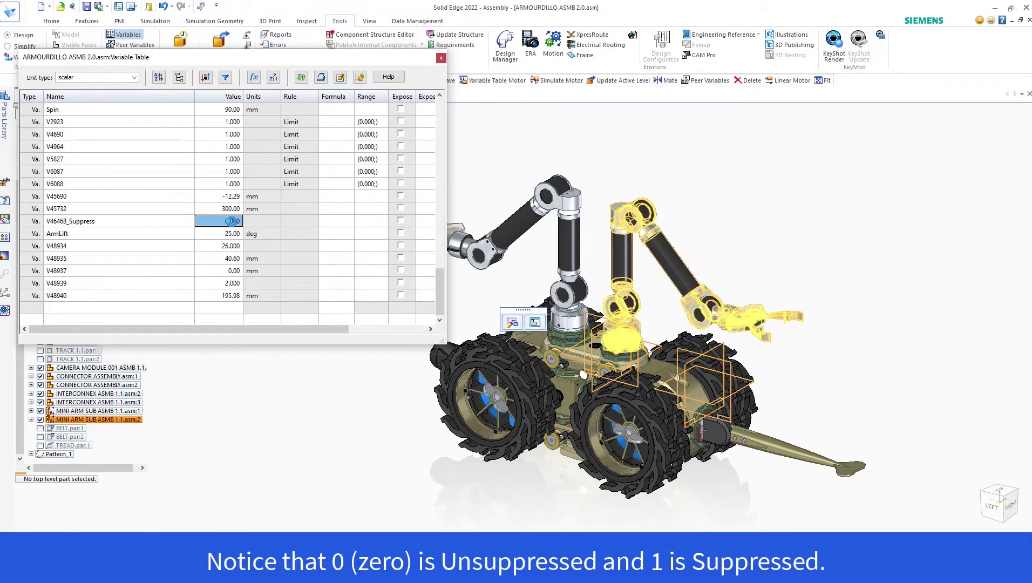
{"action": "type", "text": "1"}
{"action": "key", "text": "Return"}
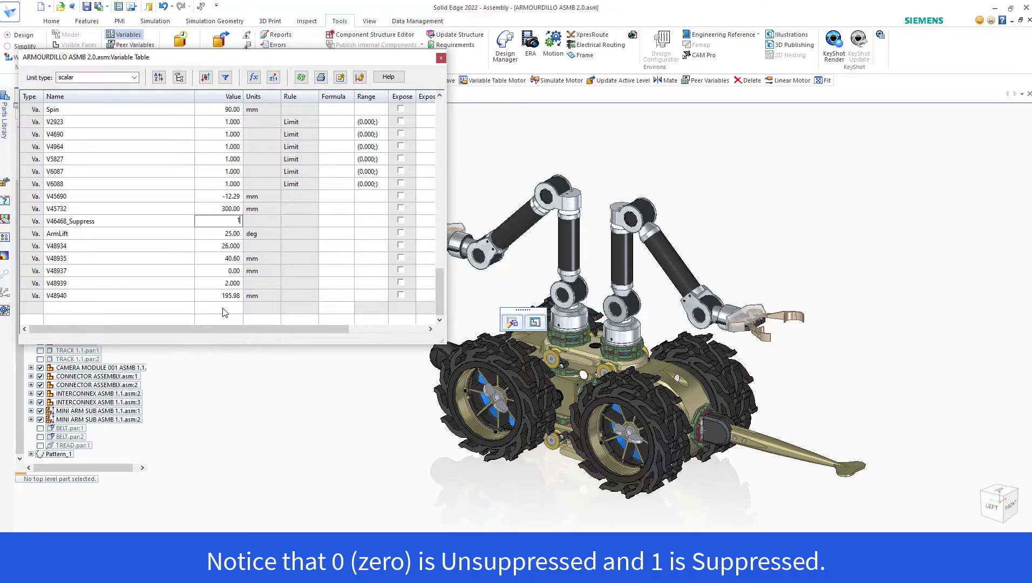
{"action": "key", "text": "Return"}
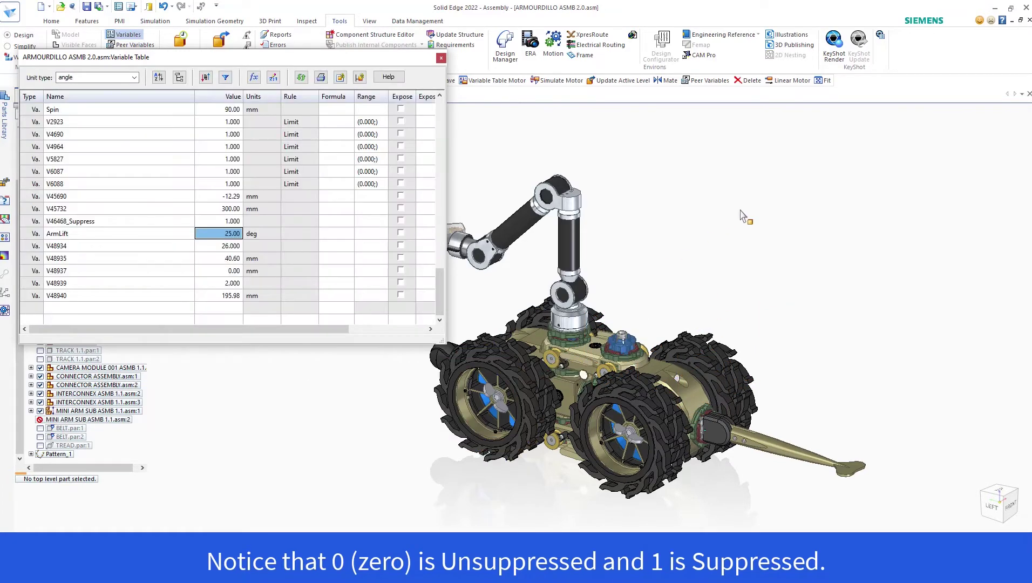
{"action": "left_click", "coordinate": [229, 223]}
{"action": "double_click", "coordinate": [229, 222]}
{"action": "type", "text": "0"}
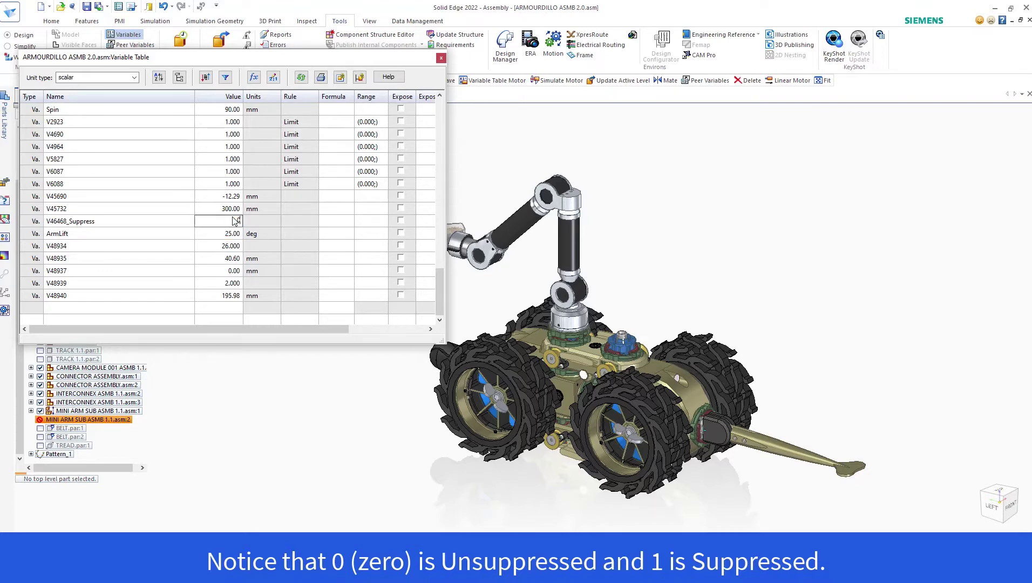
{"action": "key", "text": "Return"}
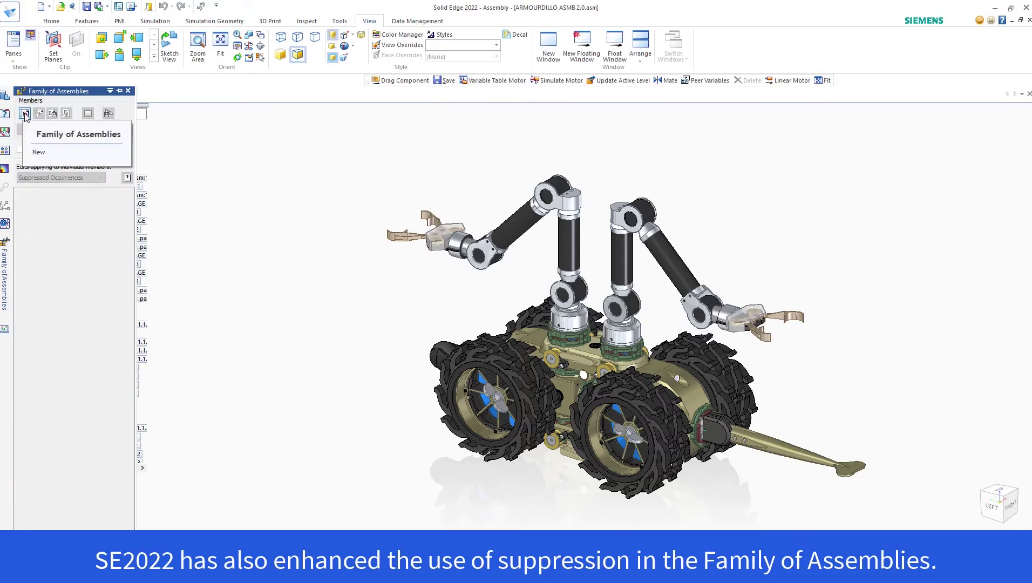
Step: Create a new Family of Assemblies, renaming Member1 to Full and Member2 to No Tail
{"action": "left_click", "coordinate": [26, 115]}
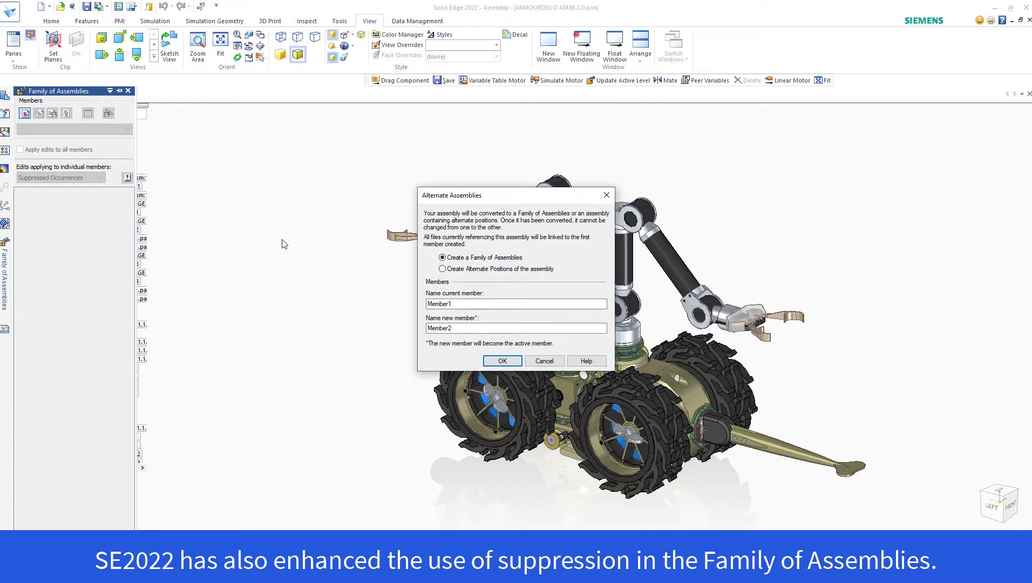
{"action": "left_click", "coordinate": [456, 304]}
{"action": "left_click_drag", "start_coordinate": [456, 305], "coordinate": [416, 305]}
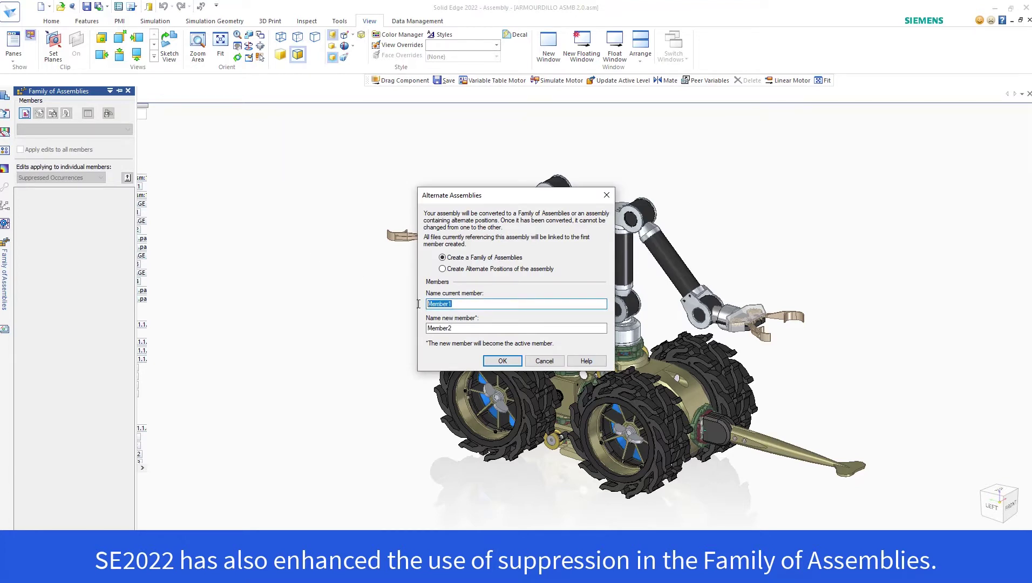
{"action": "type", "text": "Full"}
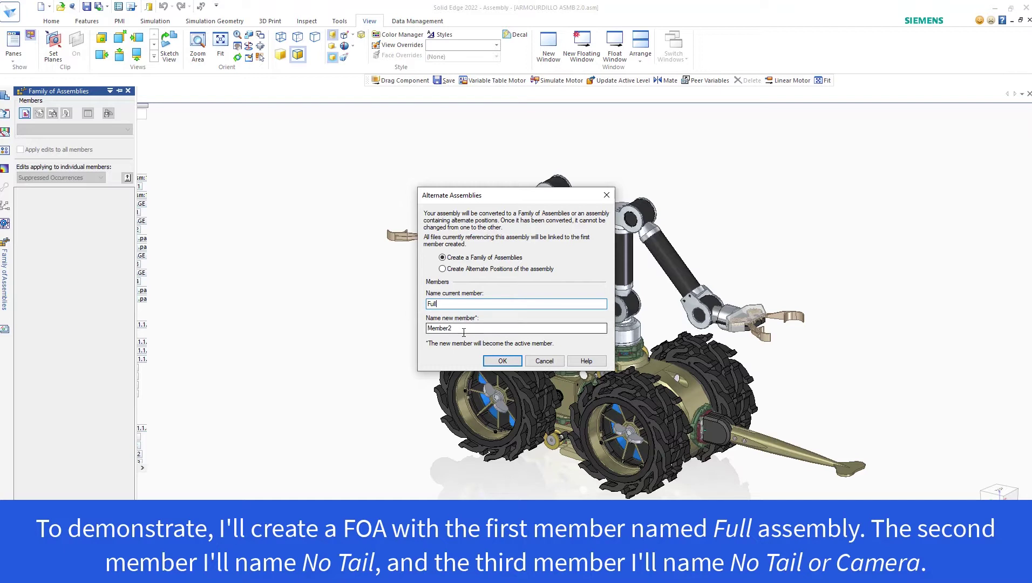
{"action": "left_click_drag", "start_coordinate": [459, 329], "coordinate": [419, 330]}
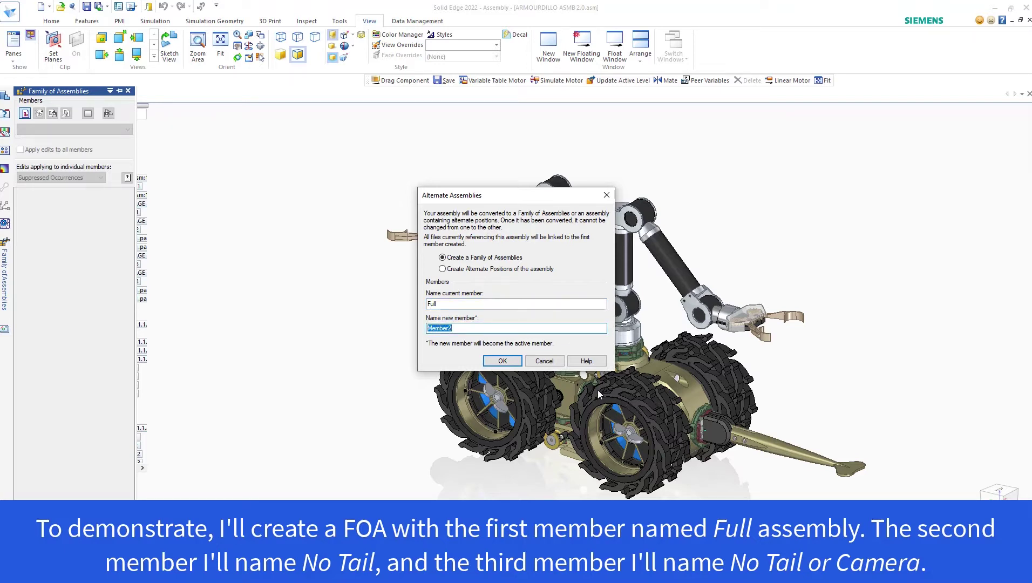
{"action": "type", "text": "No Tail"}
{"action": "left_click", "coordinate": [502, 360]}
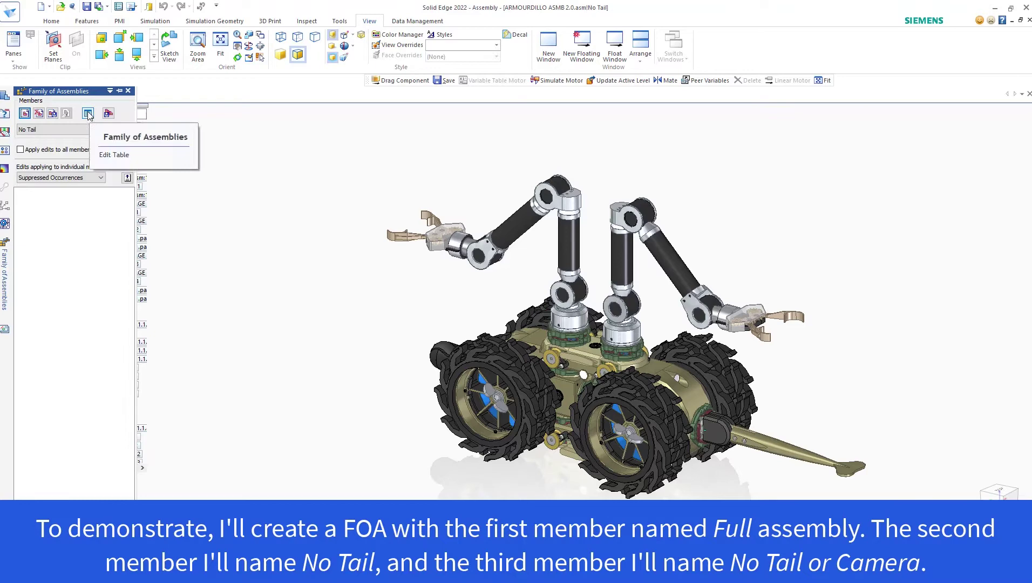
Step: Add a member named 'No Tail or Camera' in the Alternate Assemblies Table
{"action": "left_click", "coordinate": [88, 113]}
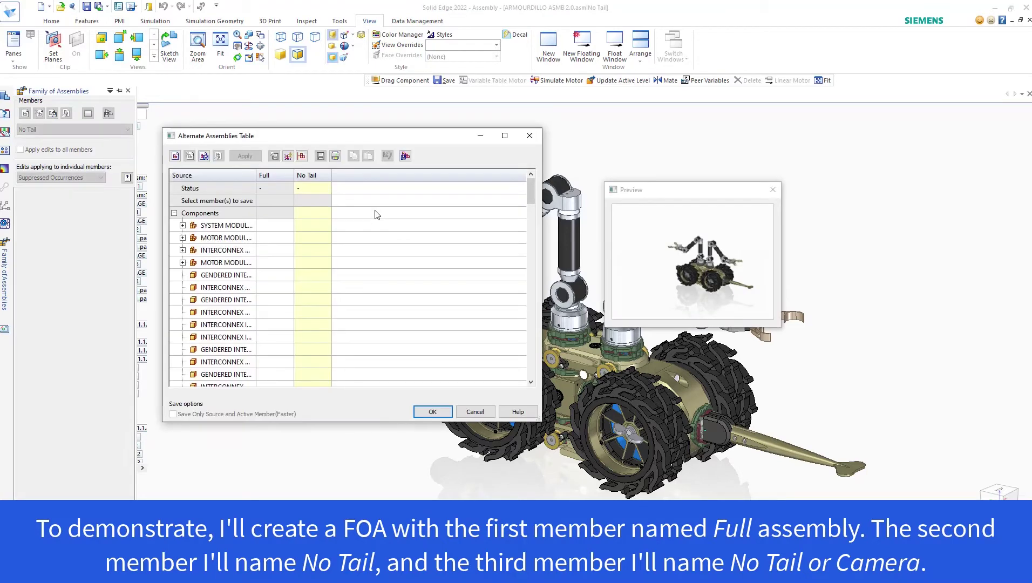
{"action": "left_click", "coordinate": [177, 159]}
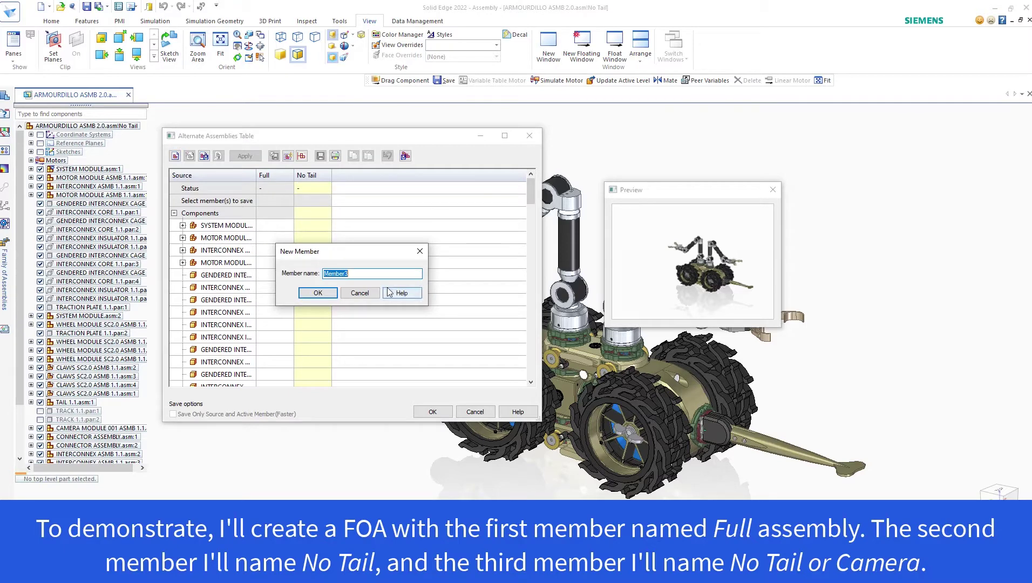
{"action": "type", "text": "No Tail or Camera"}
{"action": "left_click", "coordinate": [318, 292]}
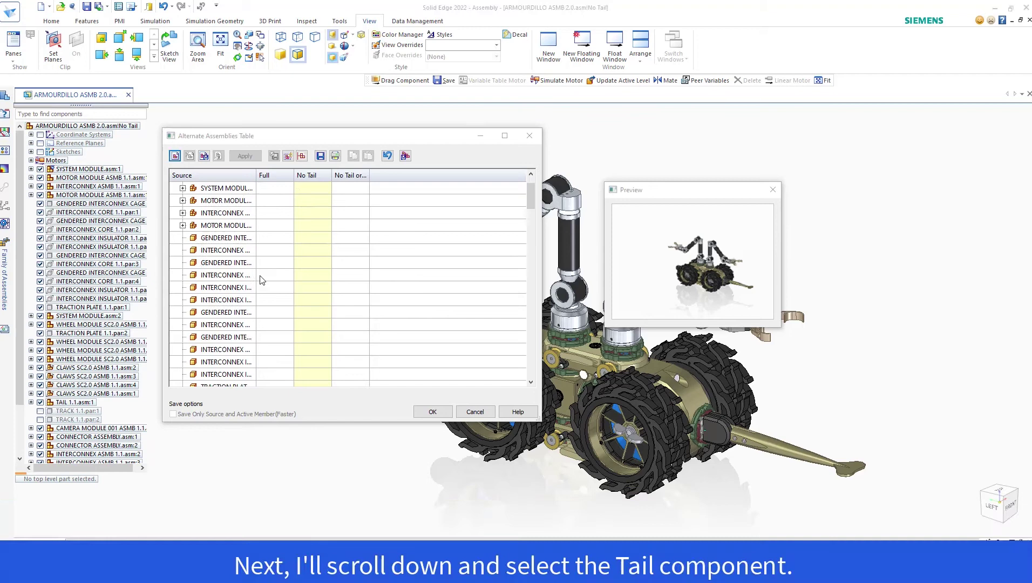
{"action": "scroll", "coordinate": [263, 282], "scroll_direction": "down", "scroll_amount": 6}
{"action": "scroll", "coordinate": [263, 282], "scroll_direction": "down", "scroll_amount": 3}
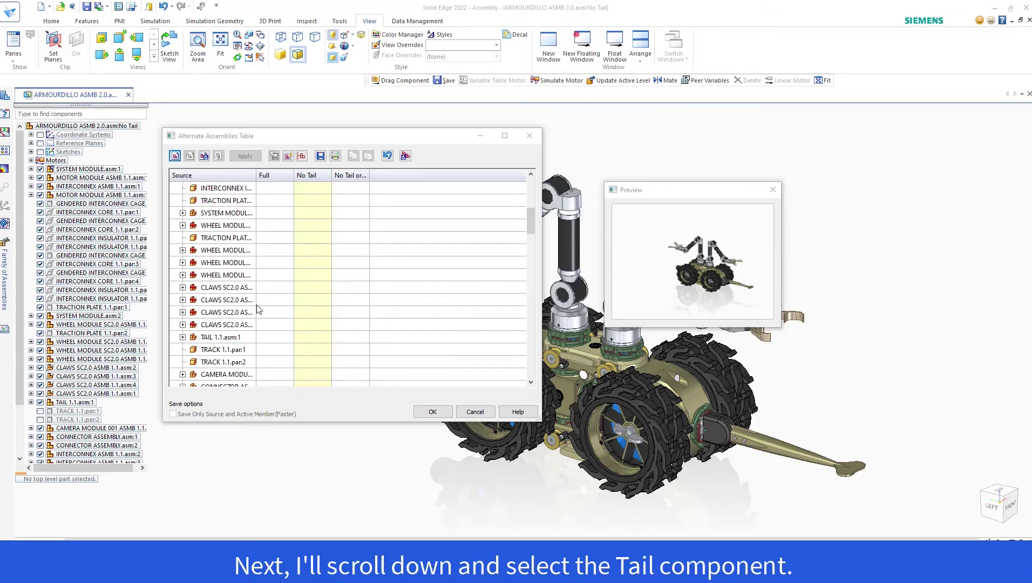
Step: Suppress the TAIL component in all family members
{"action": "left_click", "coordinate": [219, 339]}
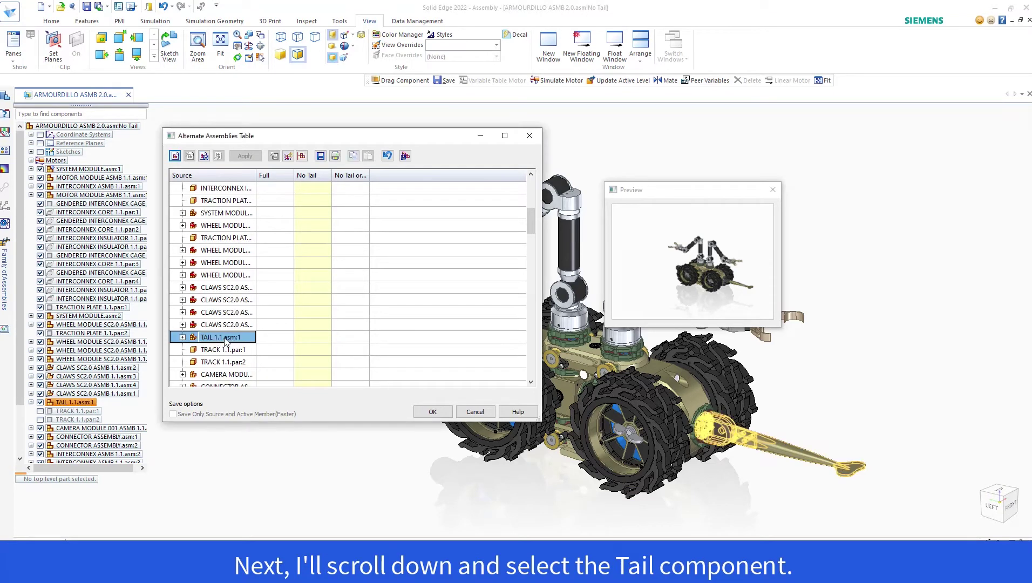
{"action": "right_click", "coordinate": [226, 338]}
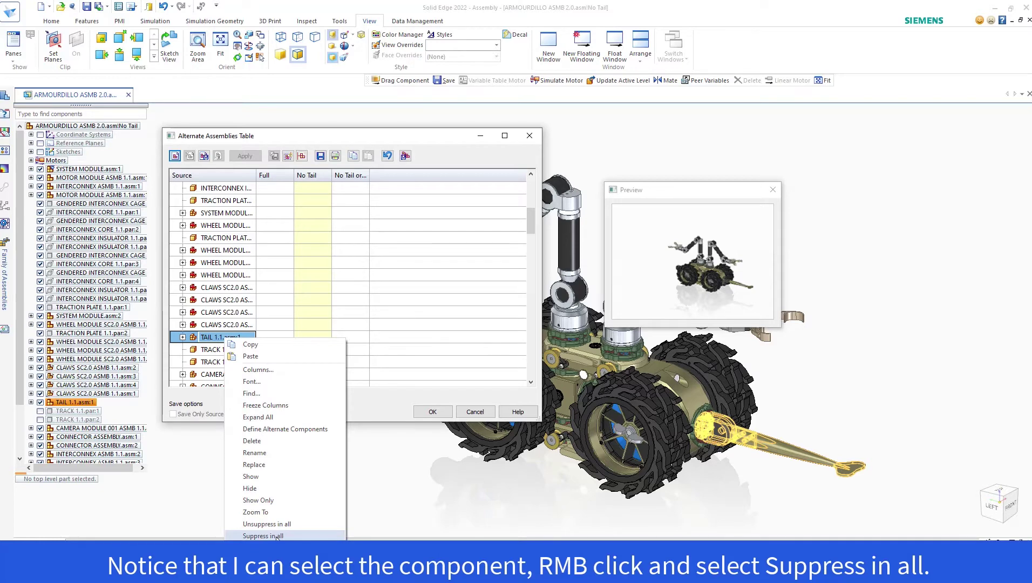
{"action": "left_click", "coordinate": [280, 536]}
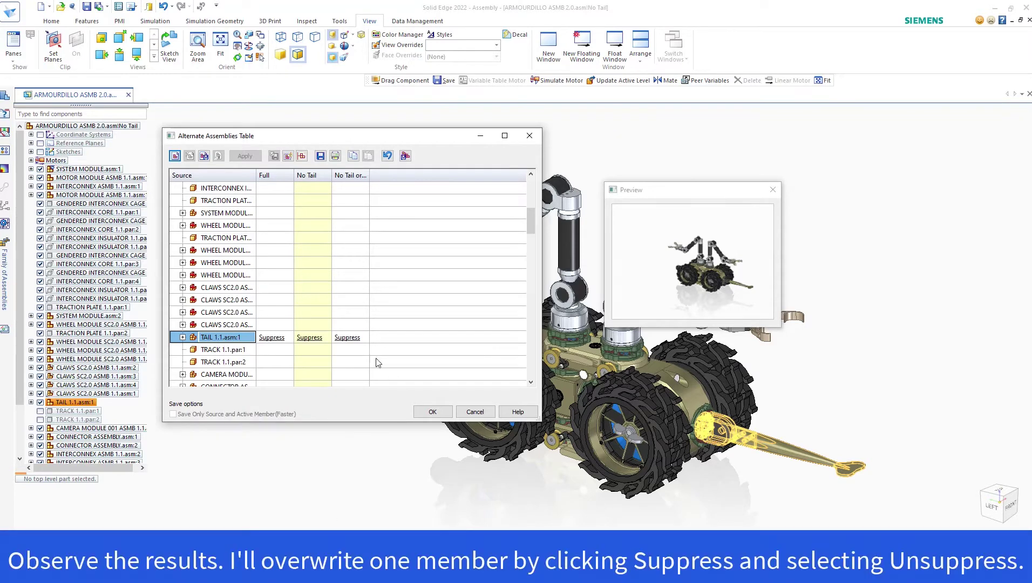
Step: Set the TAIL row's Full column to Unsuppress
{"action": "left_click", "coordinate": [277, 341]}
{"action": "right_click", "coordinate": [280, 341]}
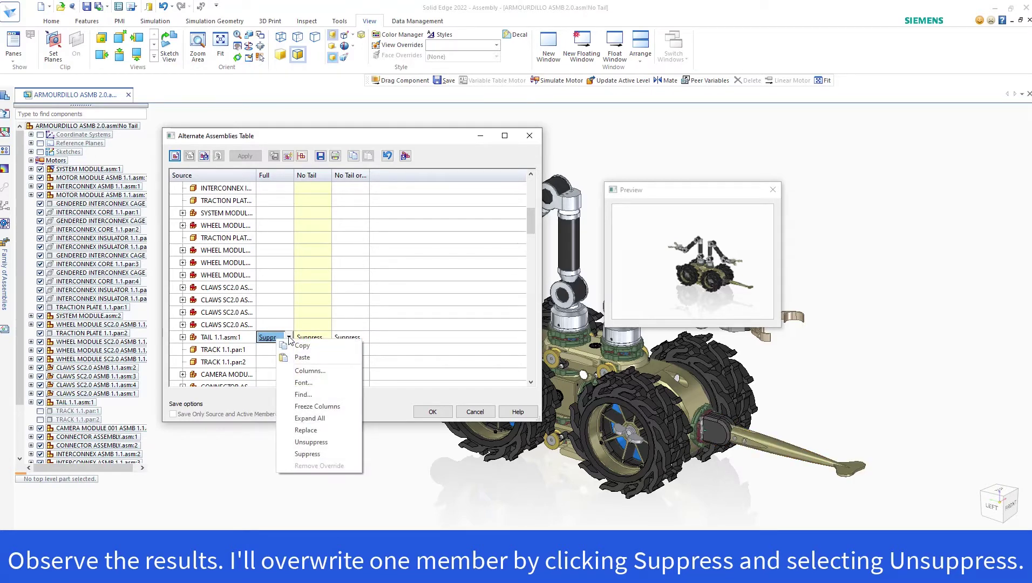
{"action": "key", "text": "Escape"}
{"action": "left_click", "coordinate": [288, 338]}
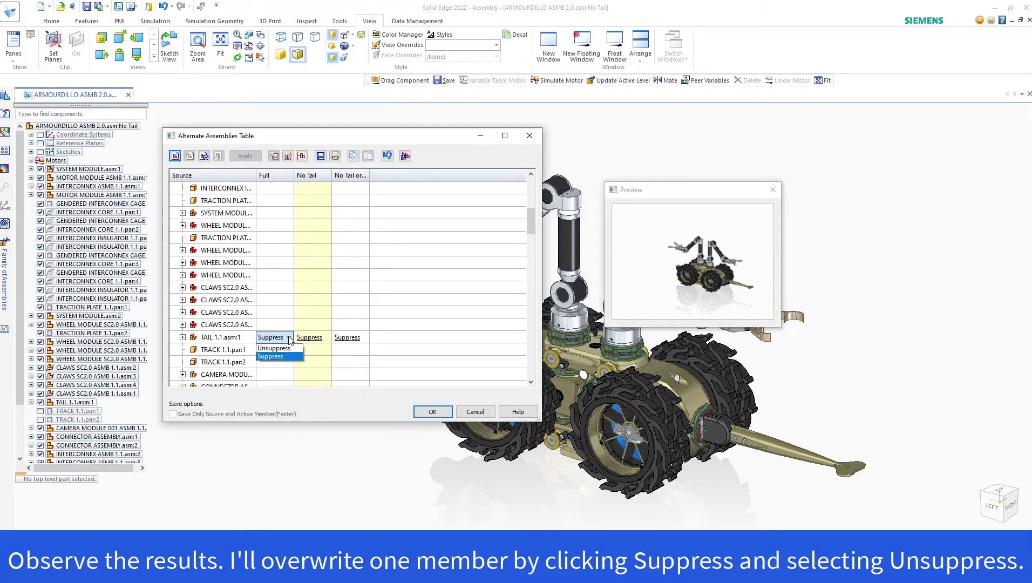
{"action": "left_click", "coordinate": [274, 357]}
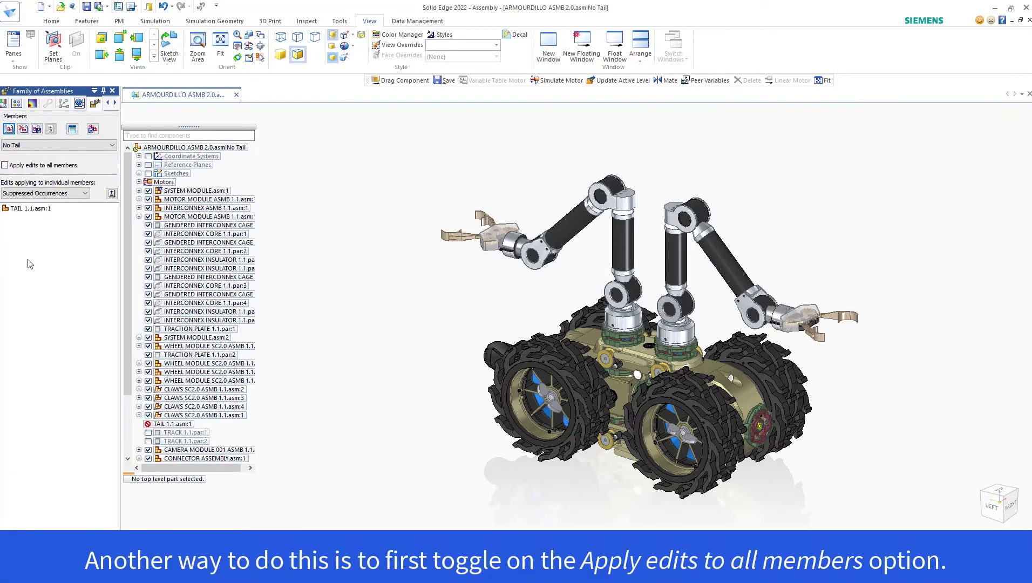
Step: With Apply edits to all members on, suppress CAMERA MODULE, then turn the option off
{"action": "left_click", "coordinate": [5, 165]}
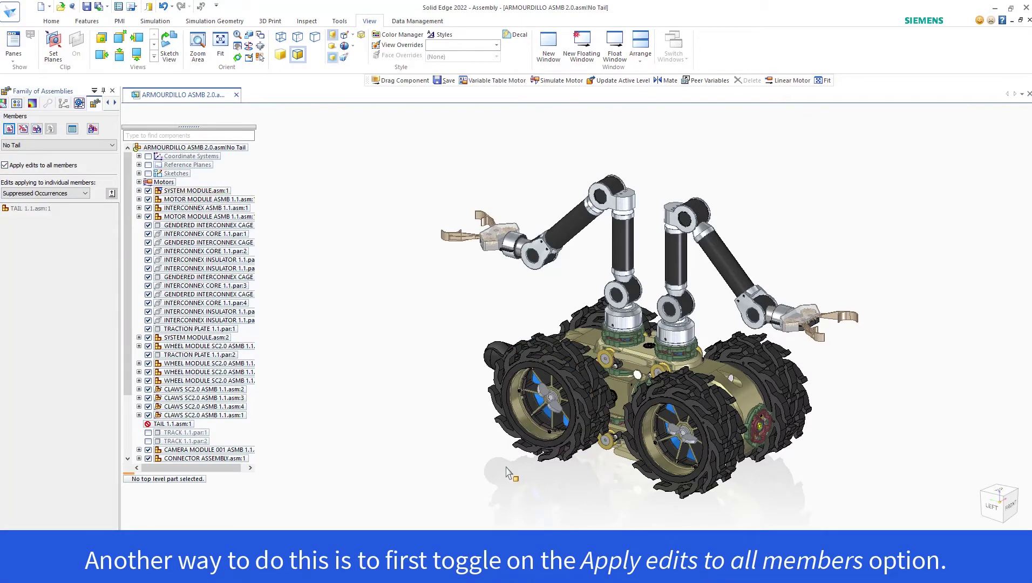
{"action": "left_click", "coordinate": [208, 450]}
{"action": "right_click", "coordinate": [208, 449]}
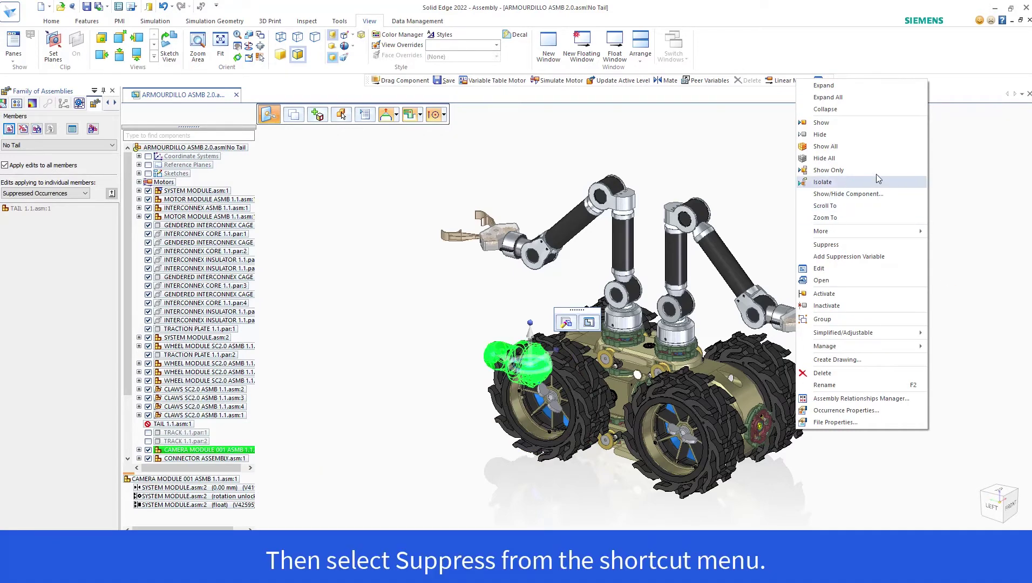
{"action": "left_click", "coordinate": [846, 246]}
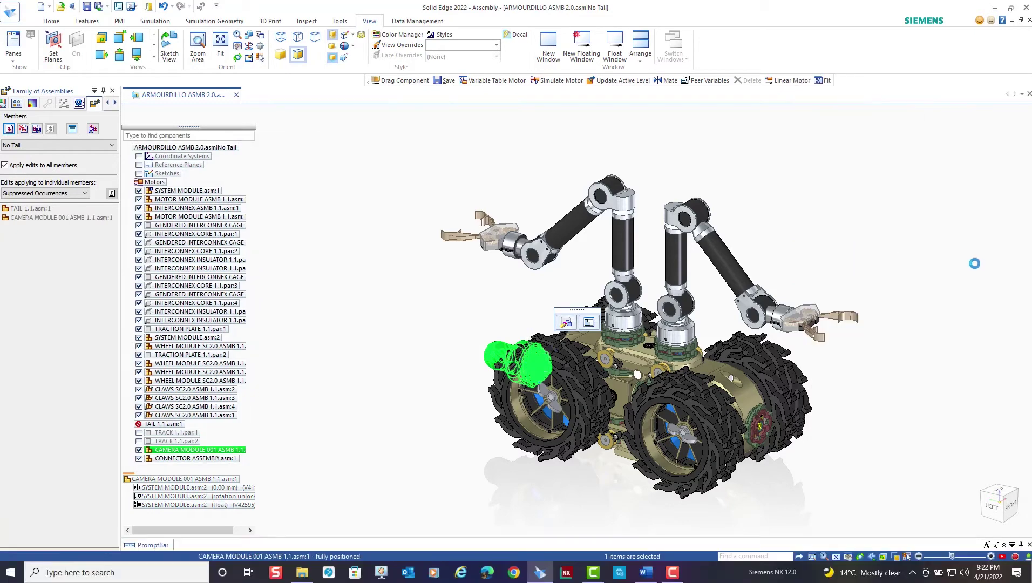
{"action": "left_click", "coordinate": [5, 165]}
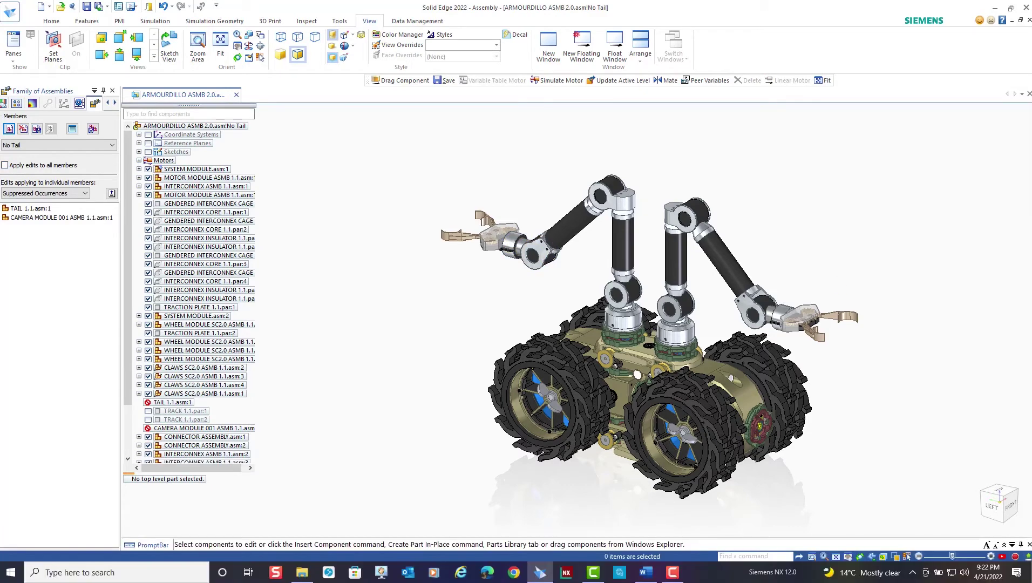
Step: In the family table, set the CAMERA row's Full and No Tail cells to Unsuppress
{"action": "left_click", "coordinate": [72, 130]}
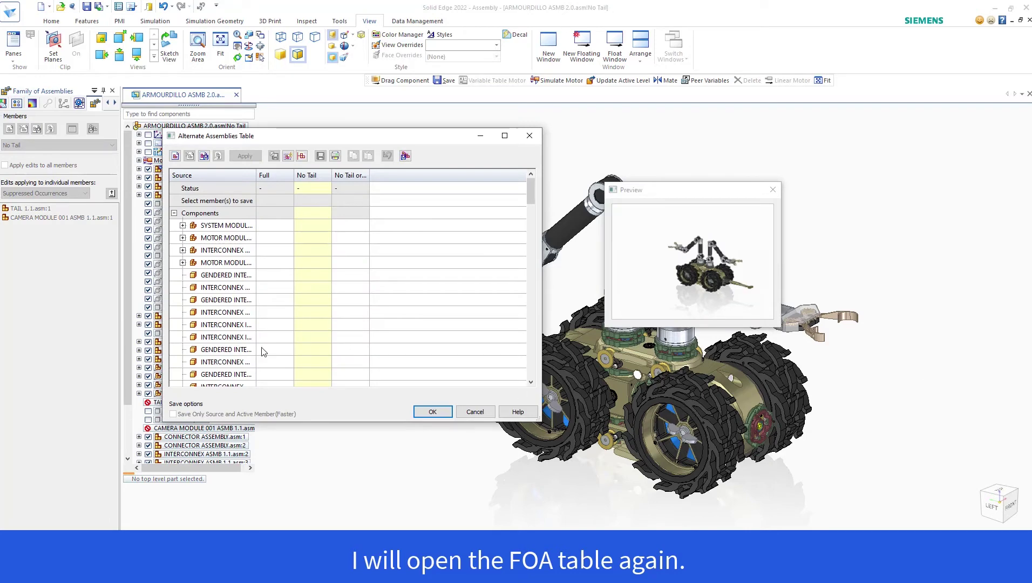
{"action": "scroll", "coordinate": [302, 258], "scroll_direction": "down", "scroll_amount": 8}
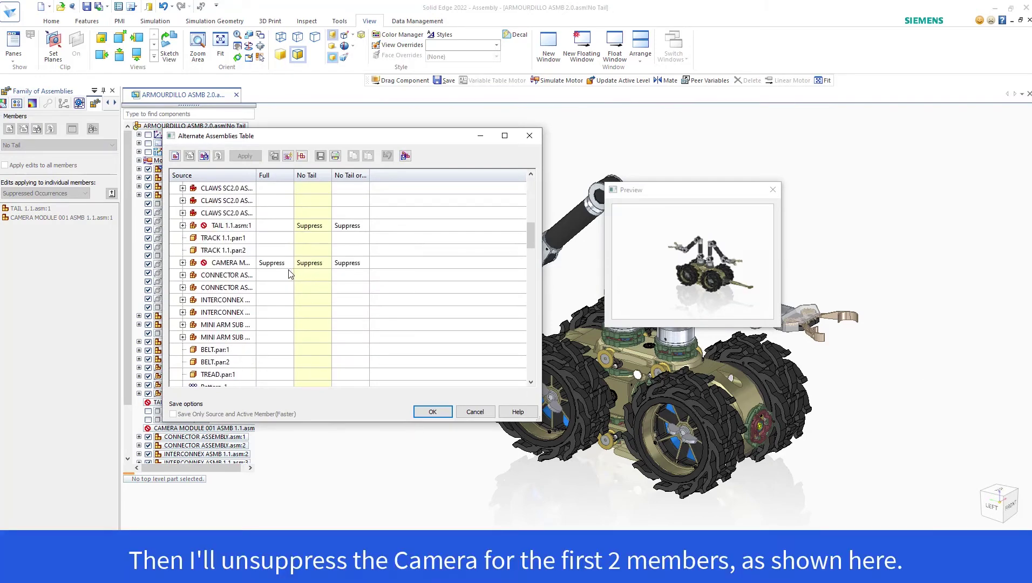
{"action": "left_click", "coordinate": [276, 269]}
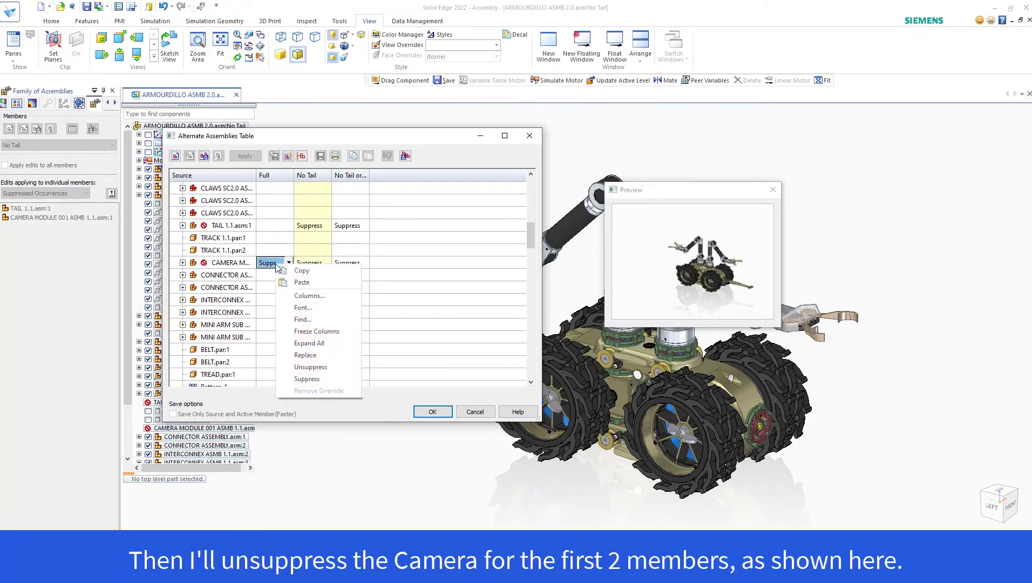
{"action": "left_click", "coordinate": [288, 266]}
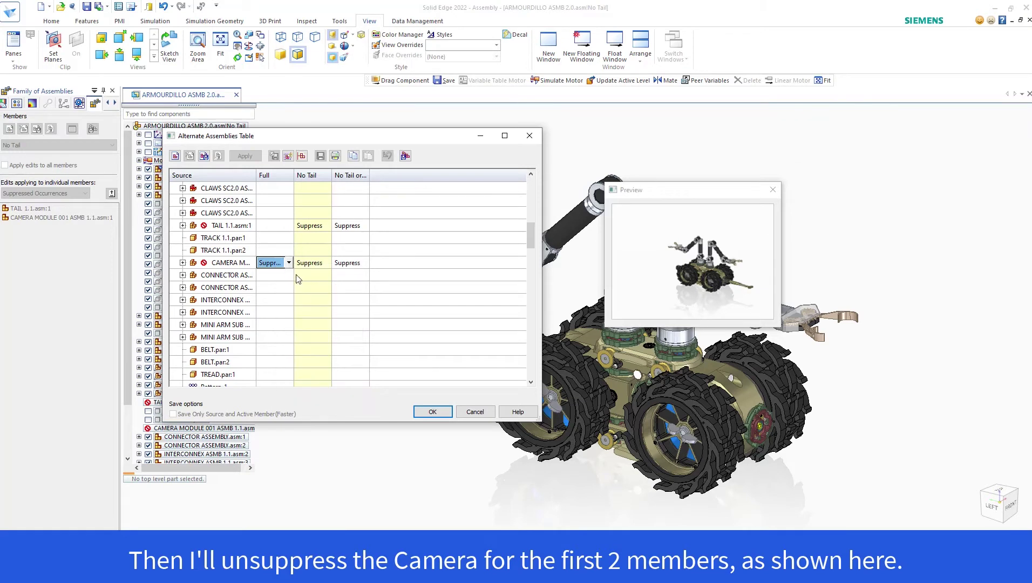
{"action": "left_click", "coordinate": [287, 263]}
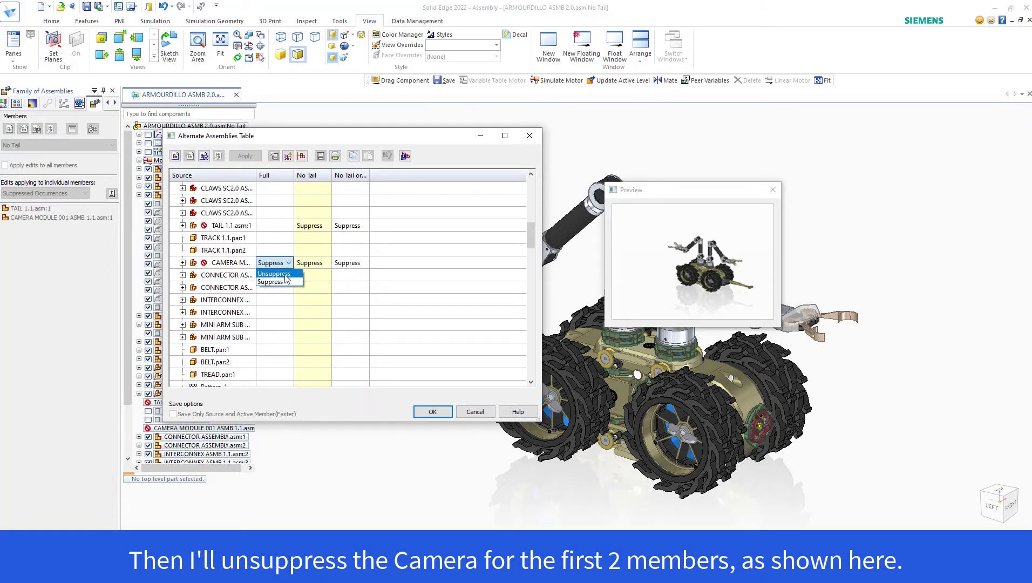
{"action": "left_click", "coordinate": [274, 274]}
{"action": "left_click", "coordinate": [310, 263]}
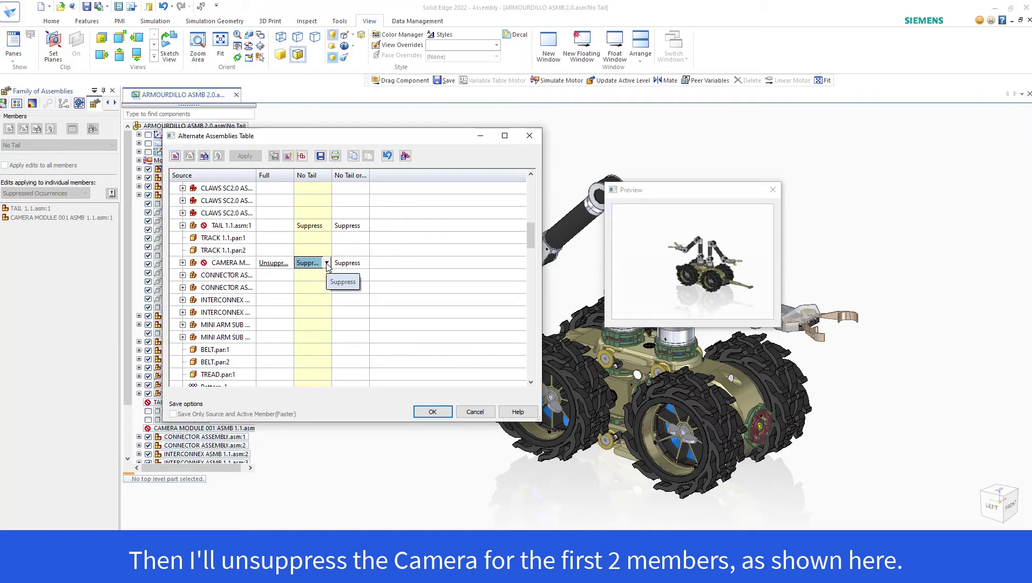
{"action": "left_click", "coordinate": [327, 264]}
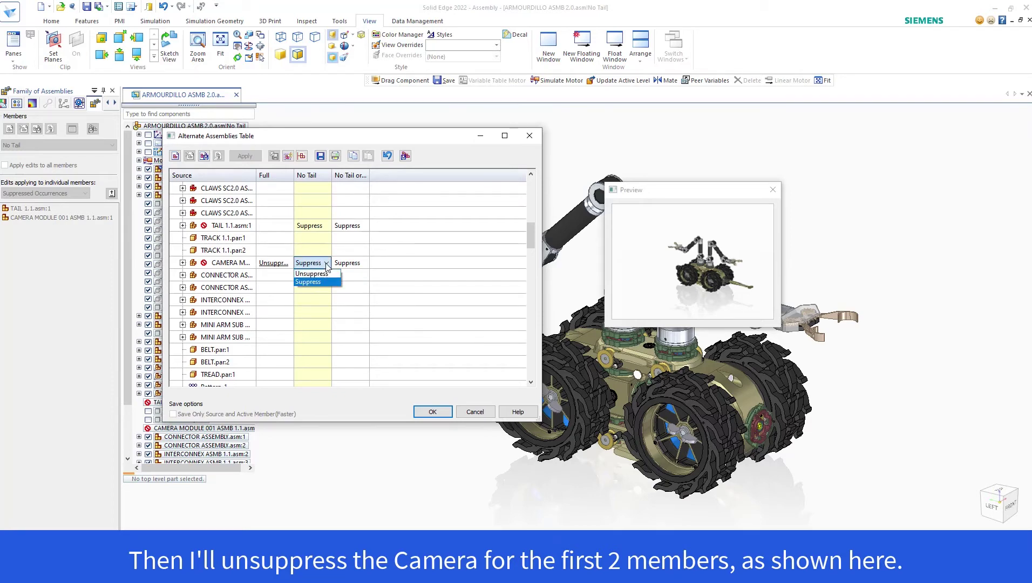
{"action": "left_click", "coordinate": [310, 274]}
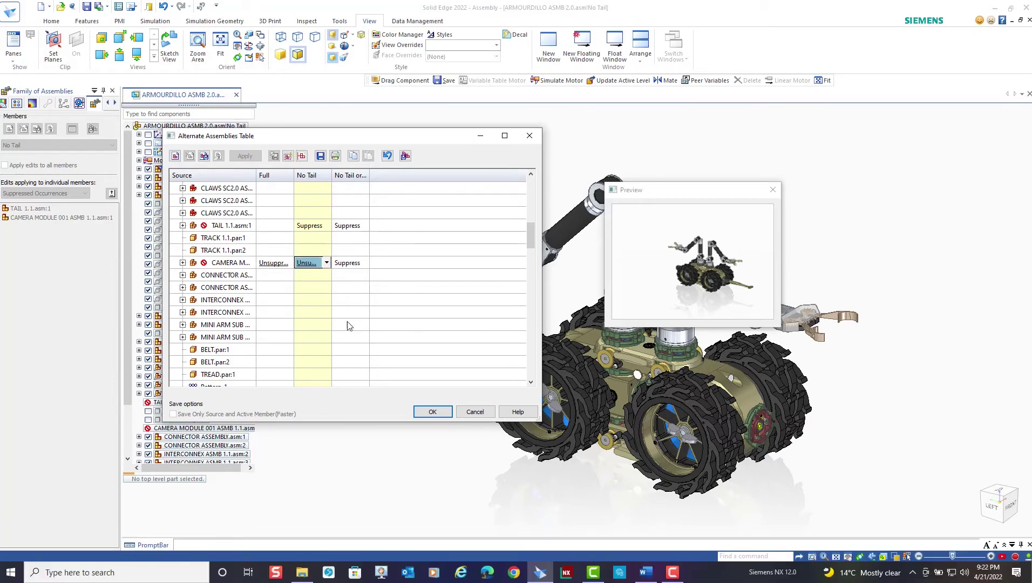
{"action": "left_click", "coordinate": [434, 413]}
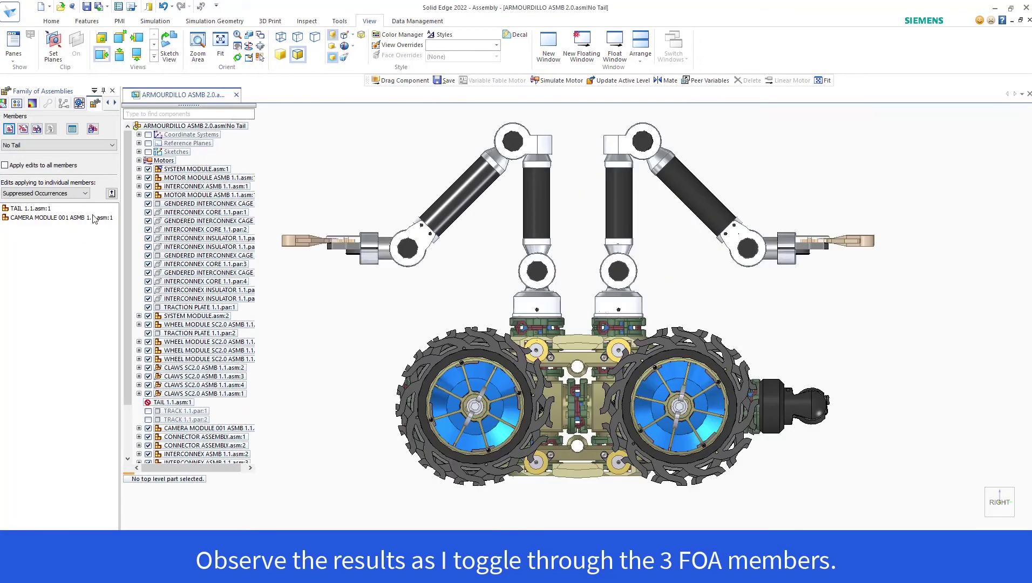
Step: Activate the Full, No Tail, and No Tail or Camera members in turn
{"action": "left_click", "coordinate": [110, 148]}
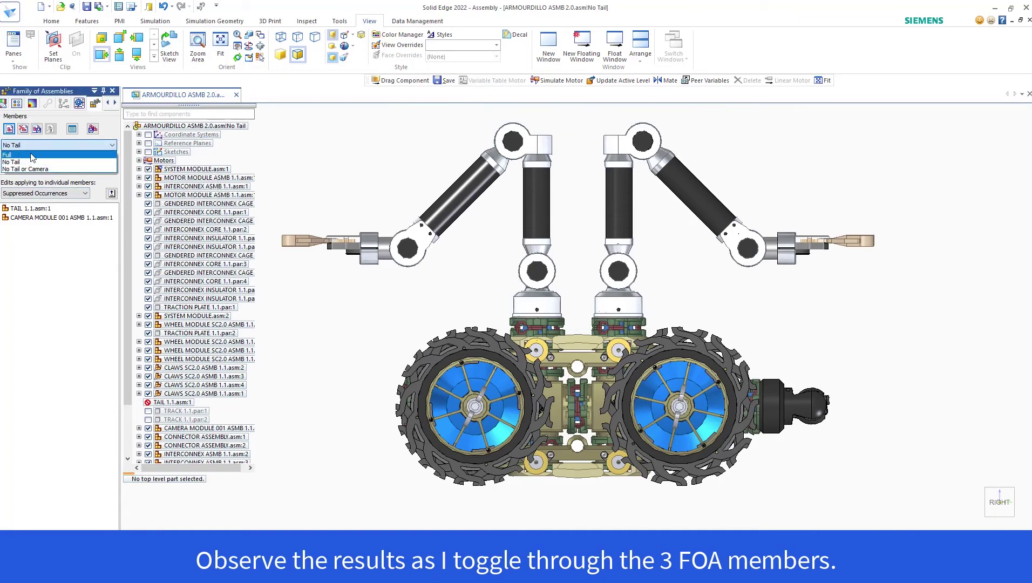
{"action": "left_click", "coordinate": [18, 155]}
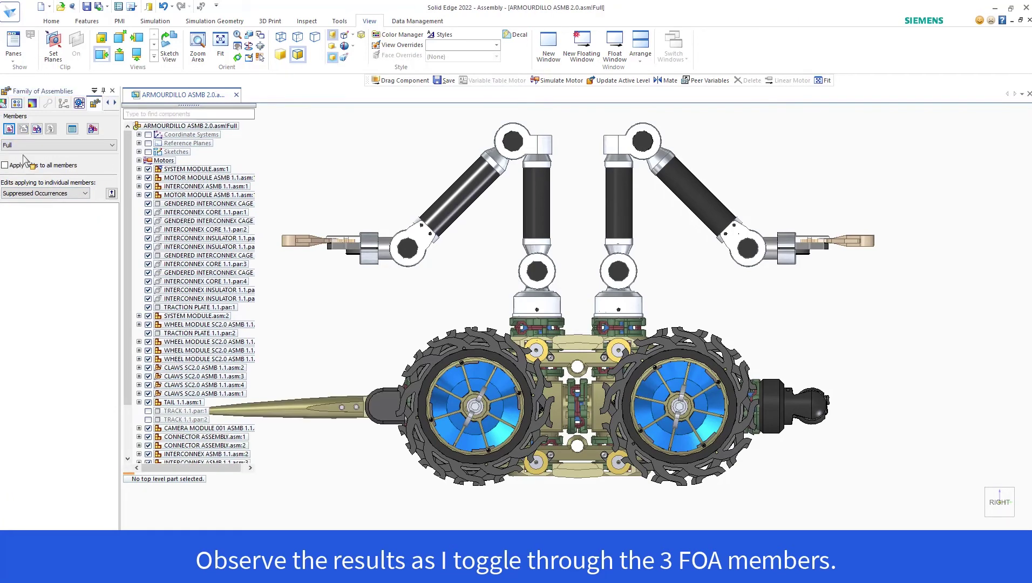
{"action": "left_click", "coordinate": [36, 148]}
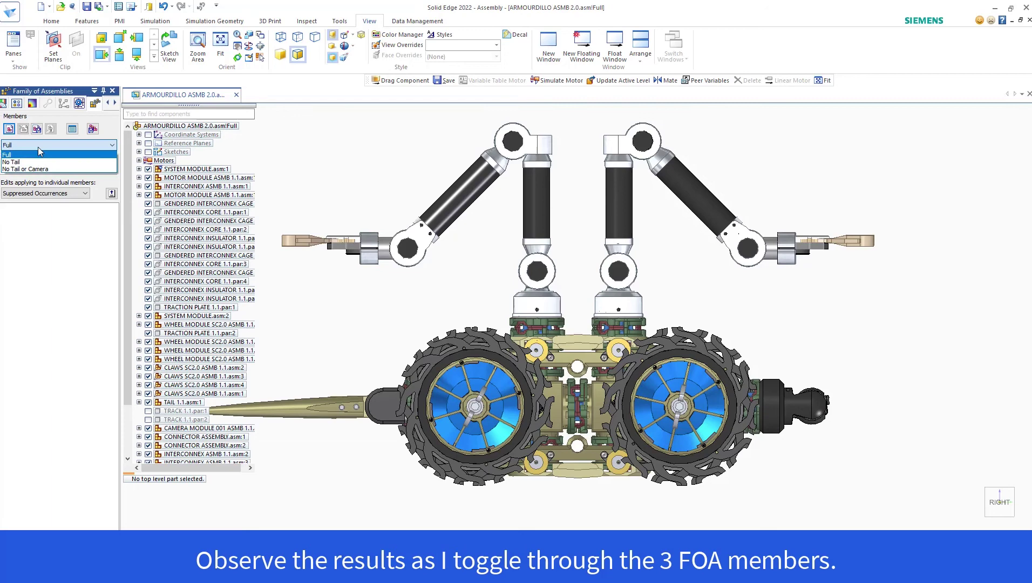
{"action": "left_click", "coordinate": [33, 163]}
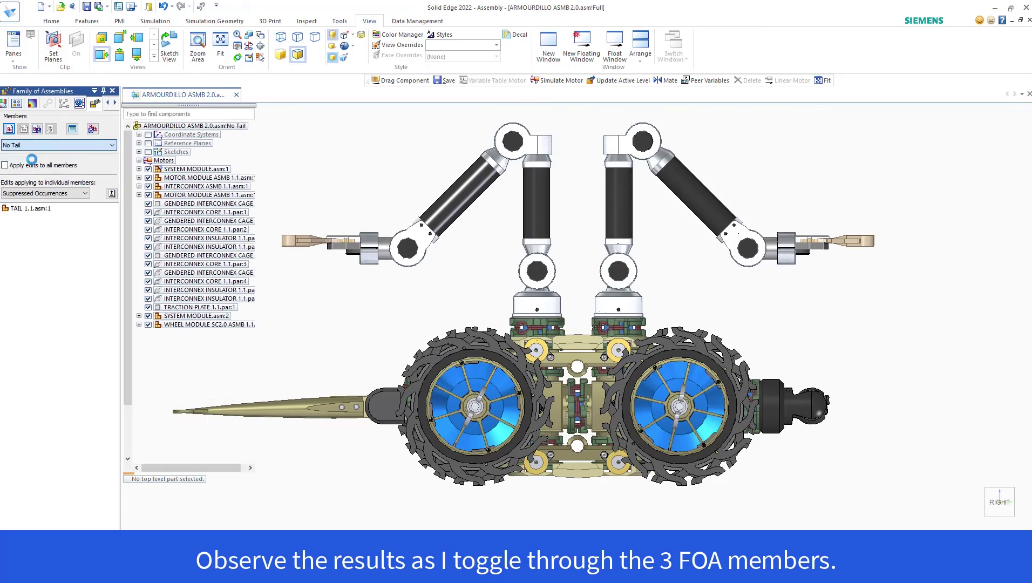
{"action": "left_click", "coordinate": [66, 146]}
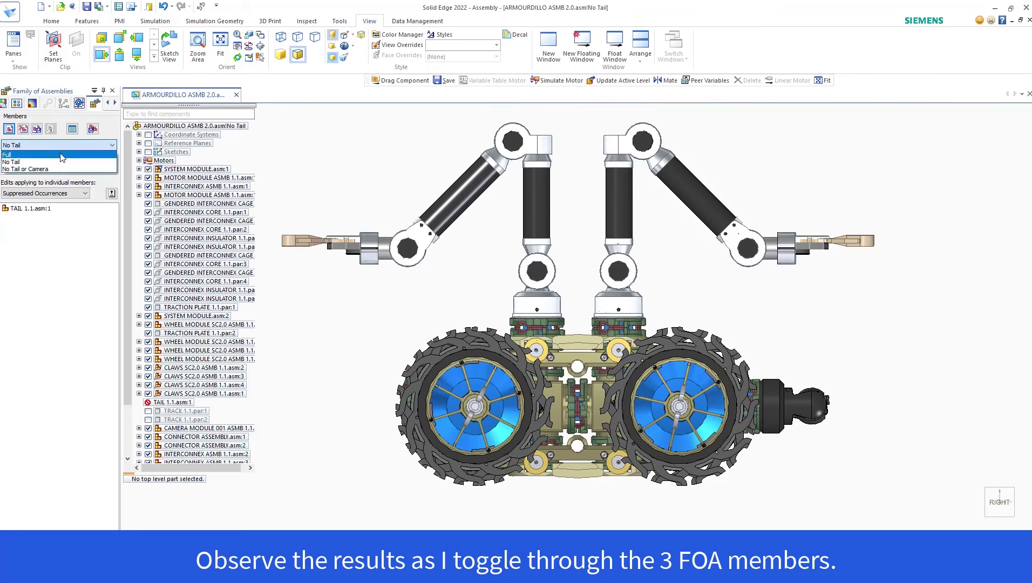
{"action": "left_click", "coordinate": [51, 170]}
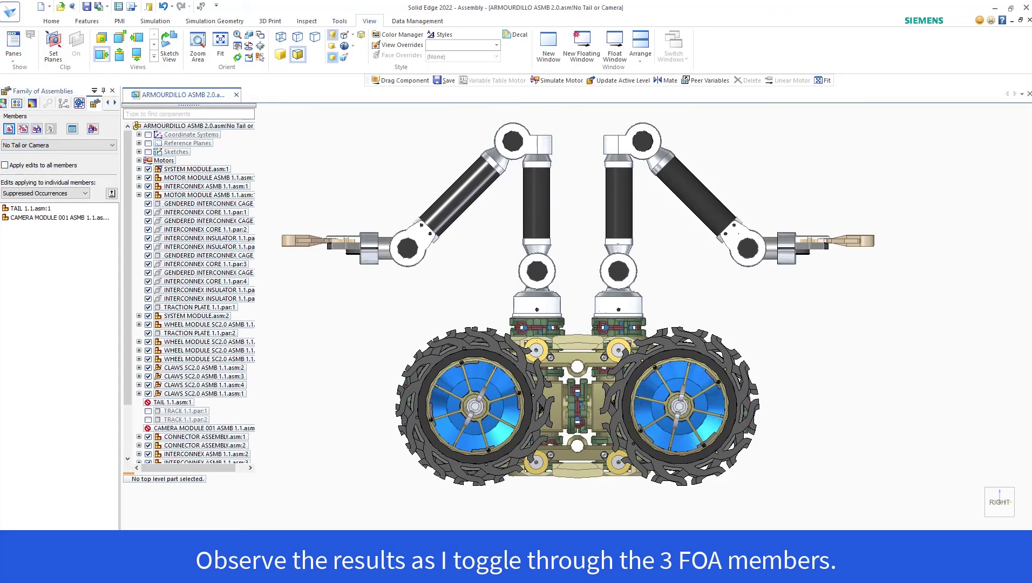
{"action": "left_click", "coordinate": [174, 7]}
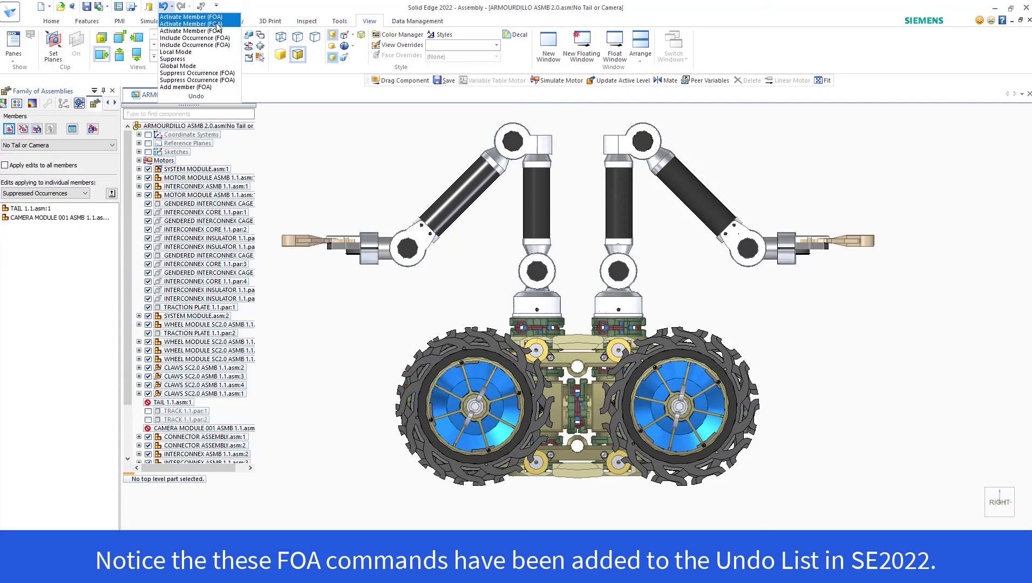
{"action": "left_click", "coordinate": [348, 127]}
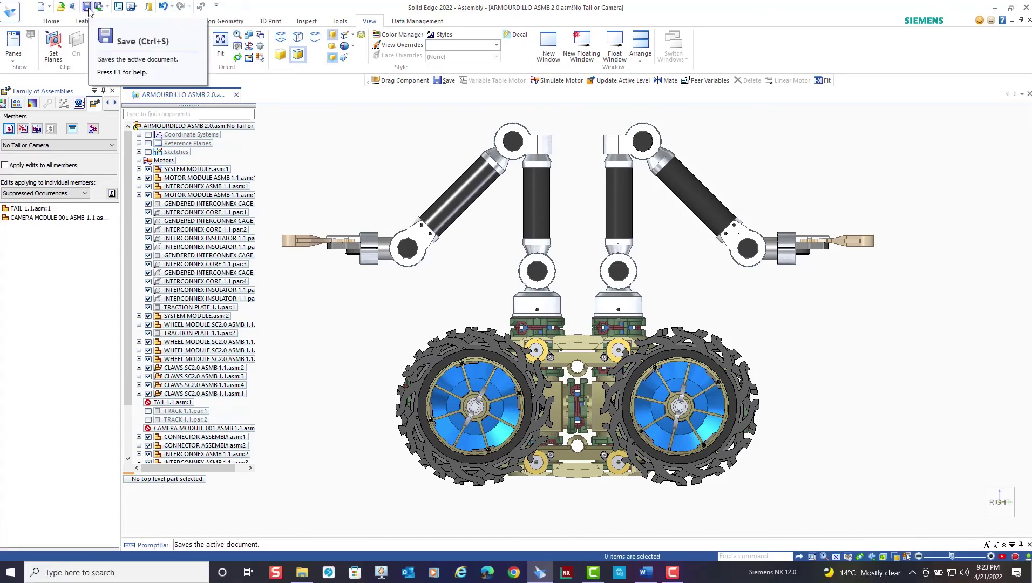